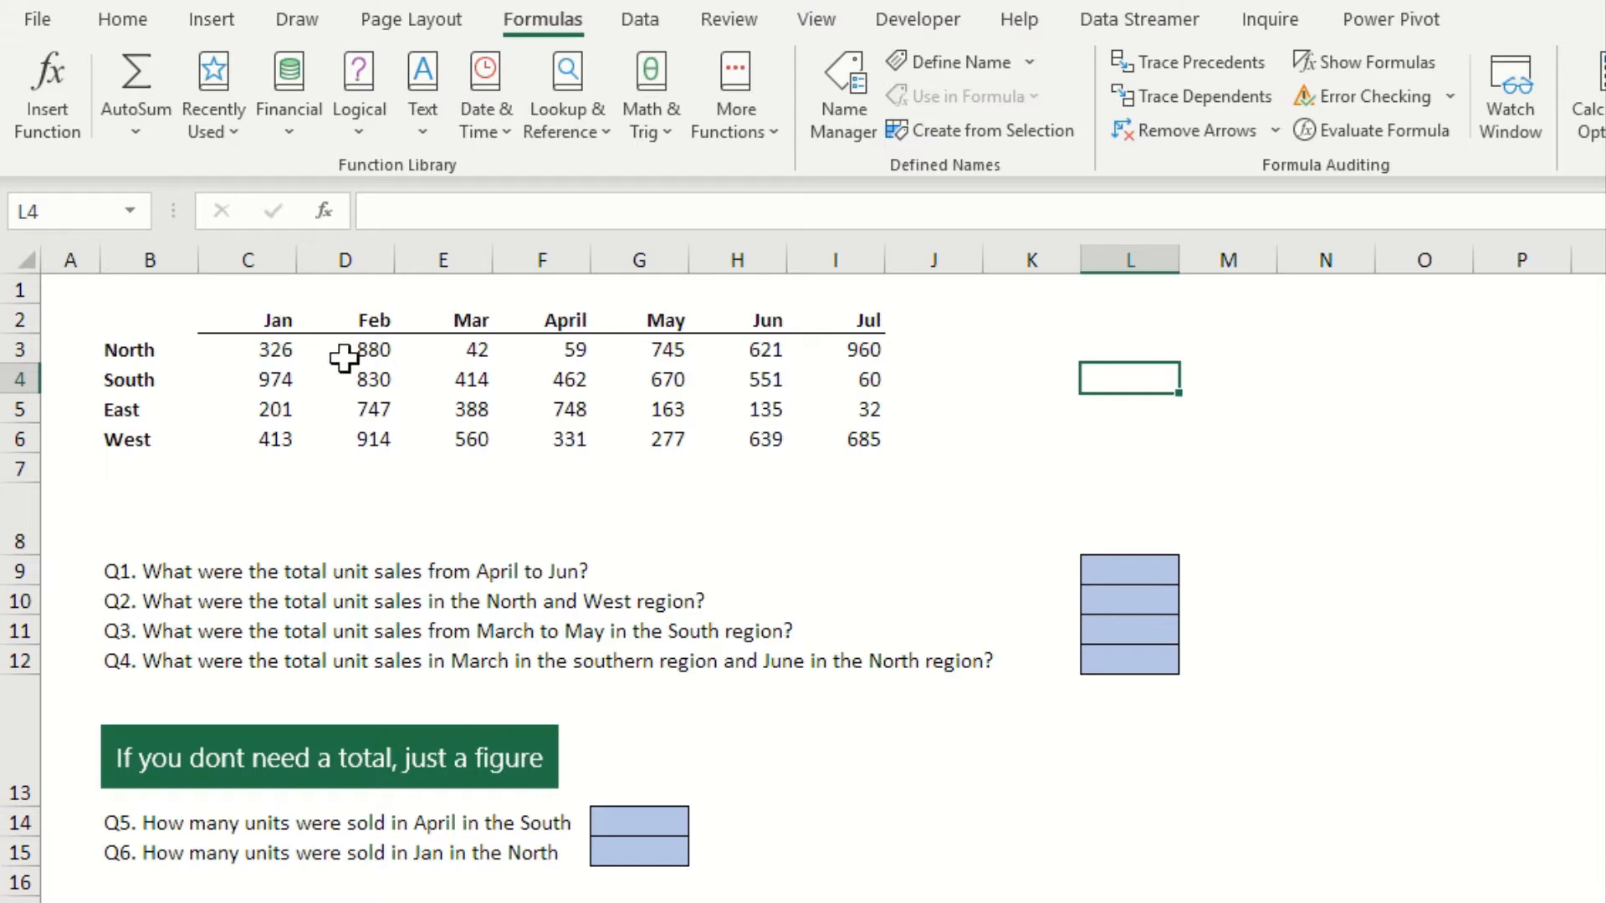
Define the name Jan for the January sales figures in C3:C6
{"action": "left_click", "coordinate": [273, 347]}
{"action": "left_click_drag", "start_coordinate": [273, 347], "coordinate": [273, 423]}
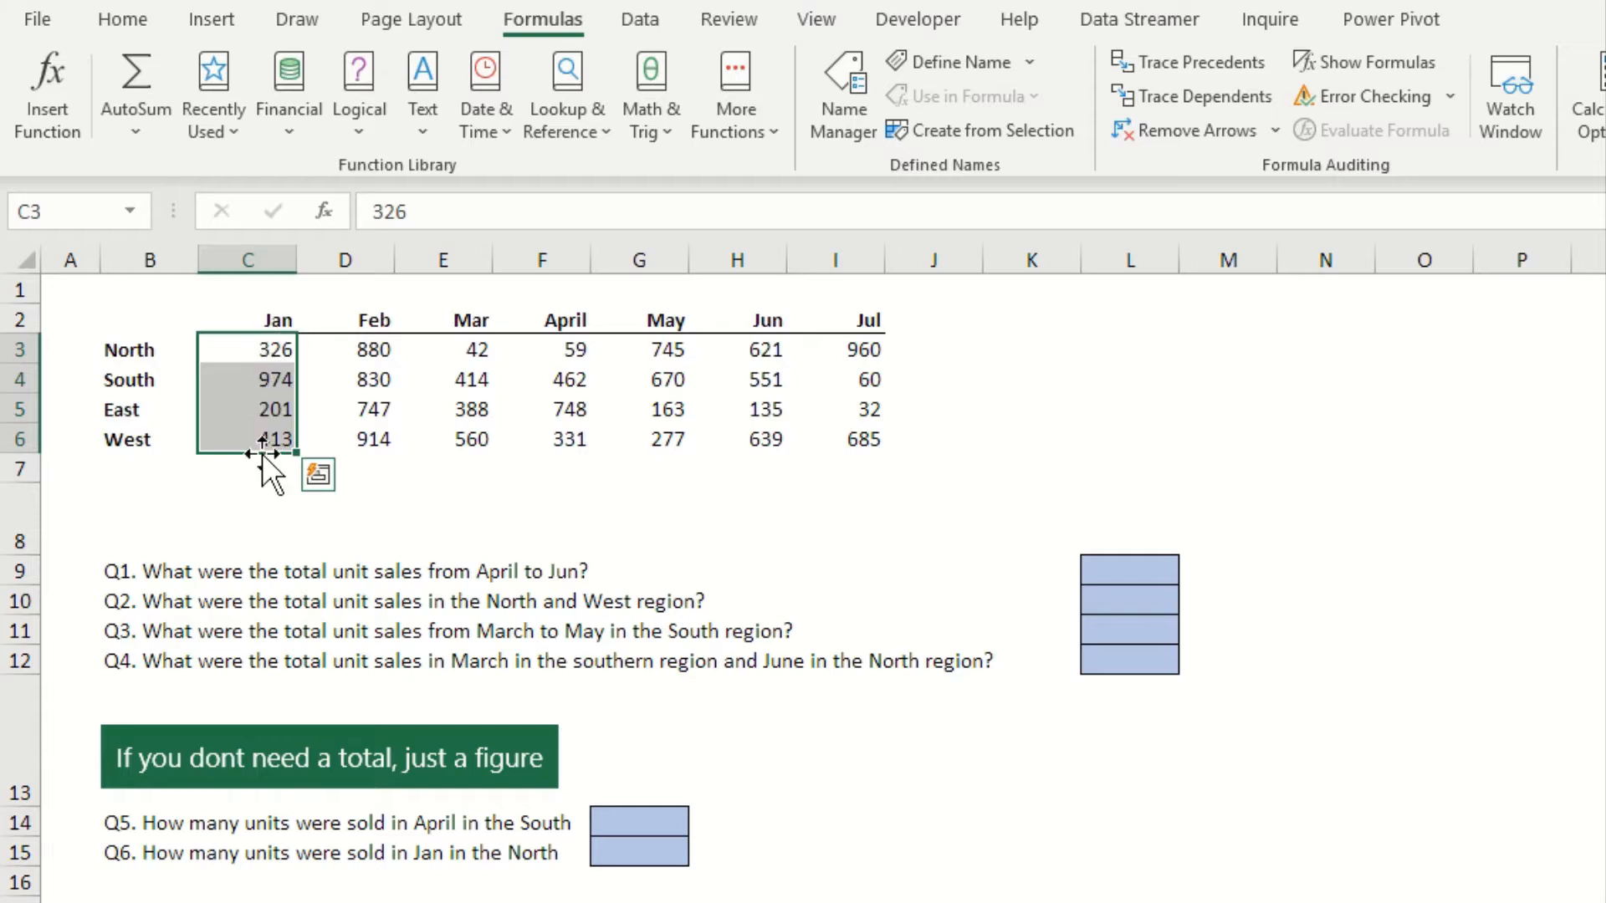
{"action": "left_click", "coordinate": [52, 212]}
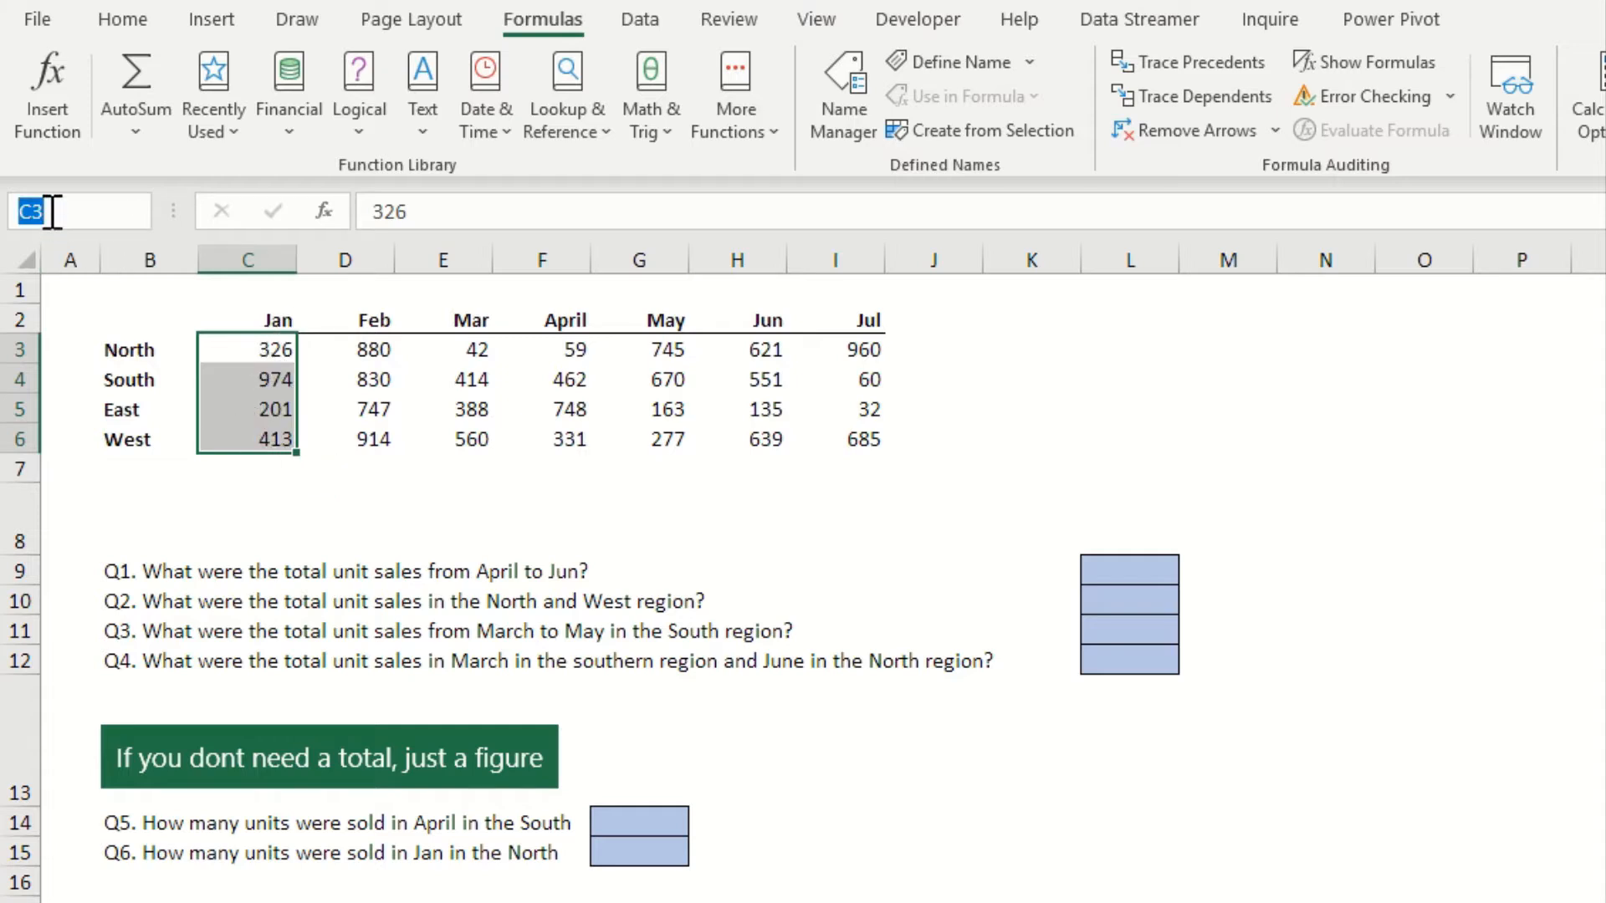
{"action": "type", "text": "Jan"}
{"action": "key", "text": "Return"}
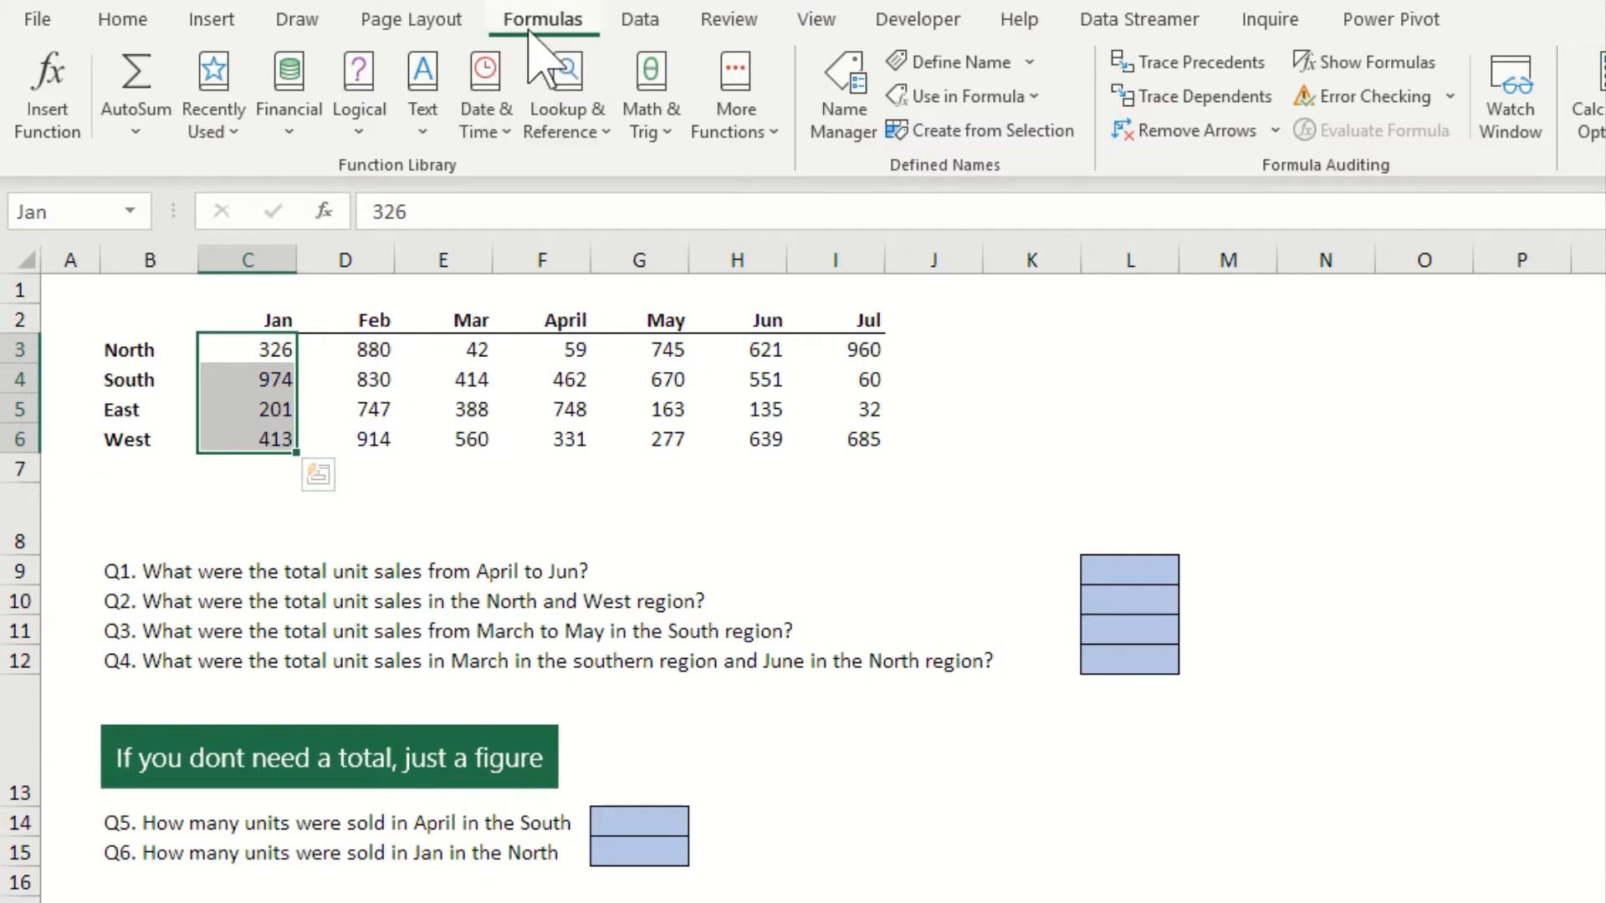
Delete the defined name Jan from the workbook and close the Name Manager
{"action": "left_click", "coordinate": [845, 109]}
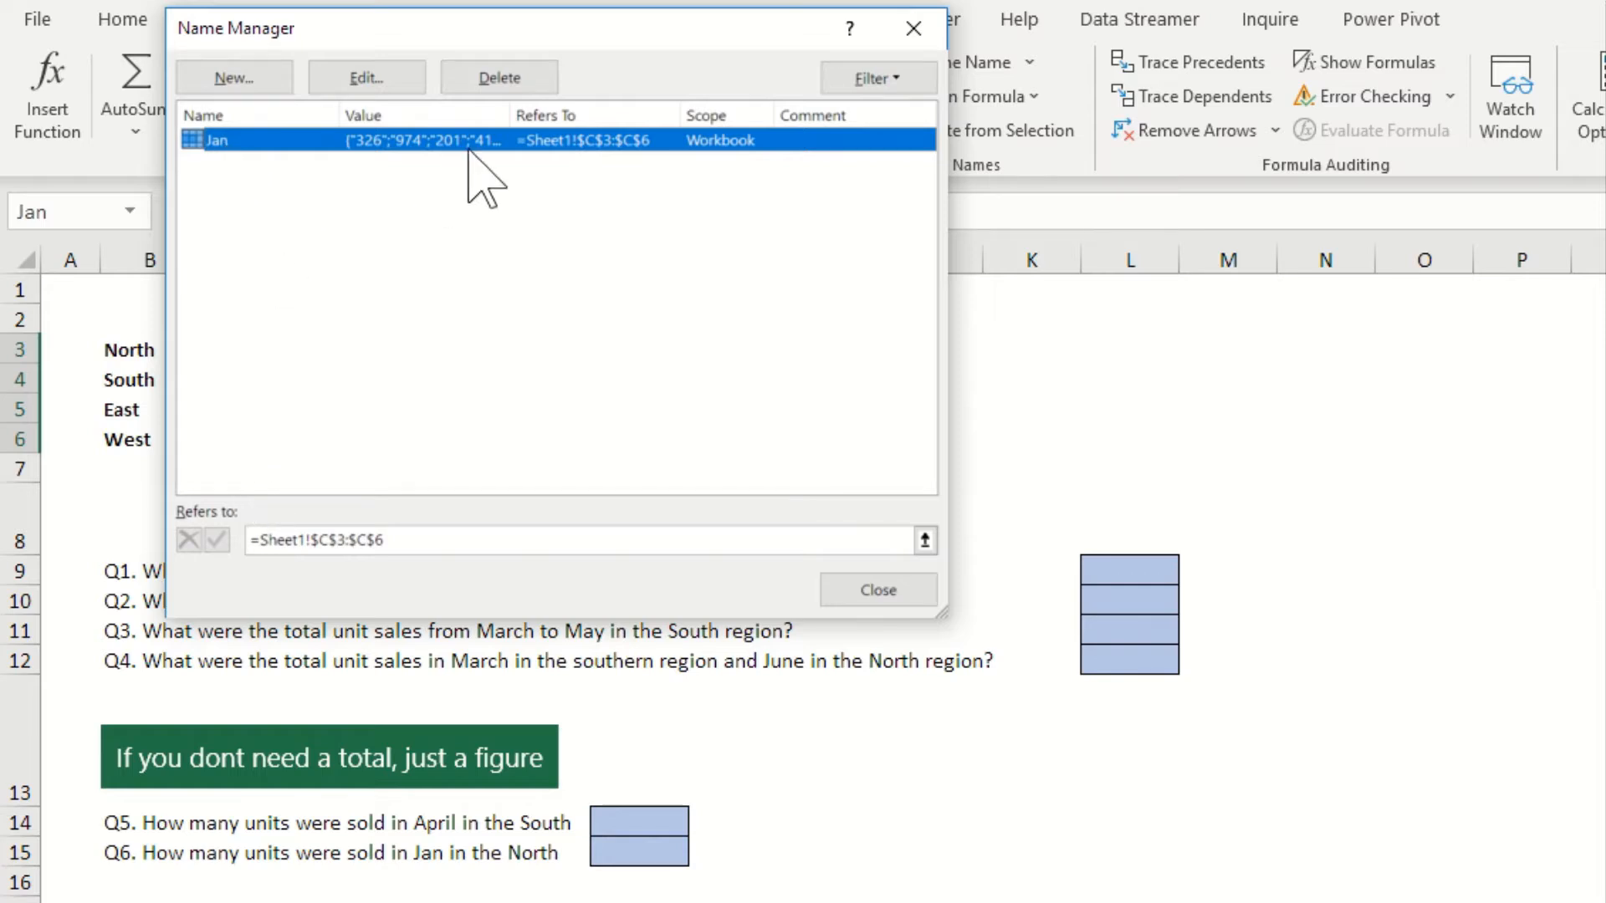
{"action": "left_click", "coordinate": [515, 80]}
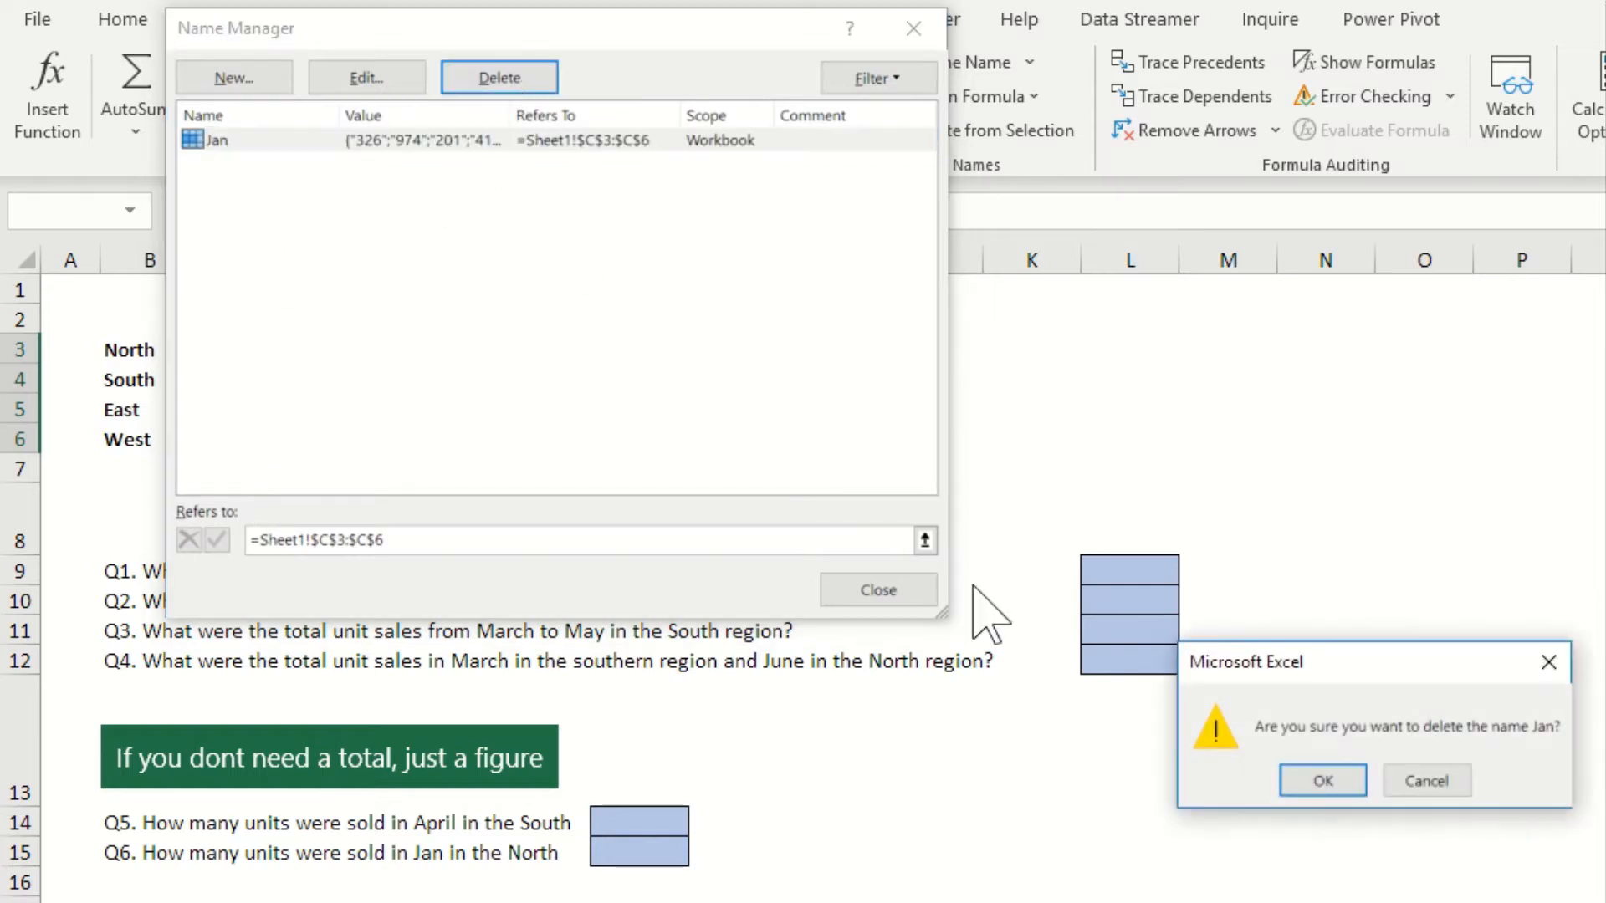
{"action": "left_click", "coordinate": [1300, 784]}
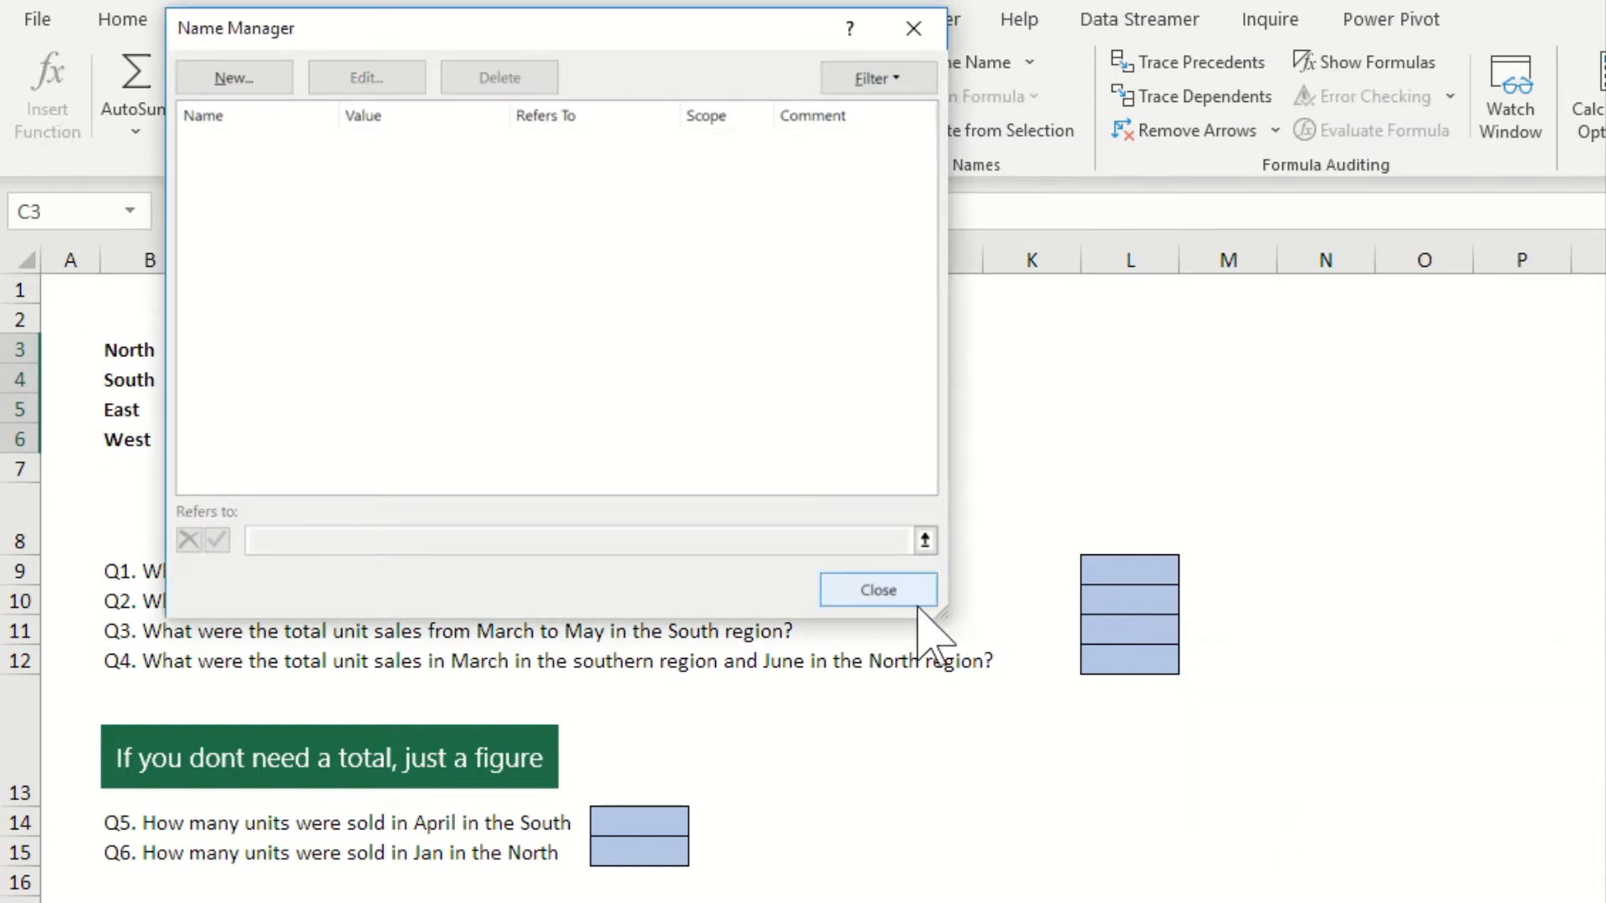
{"action": "left_click", "coordinate": [888, 592]}
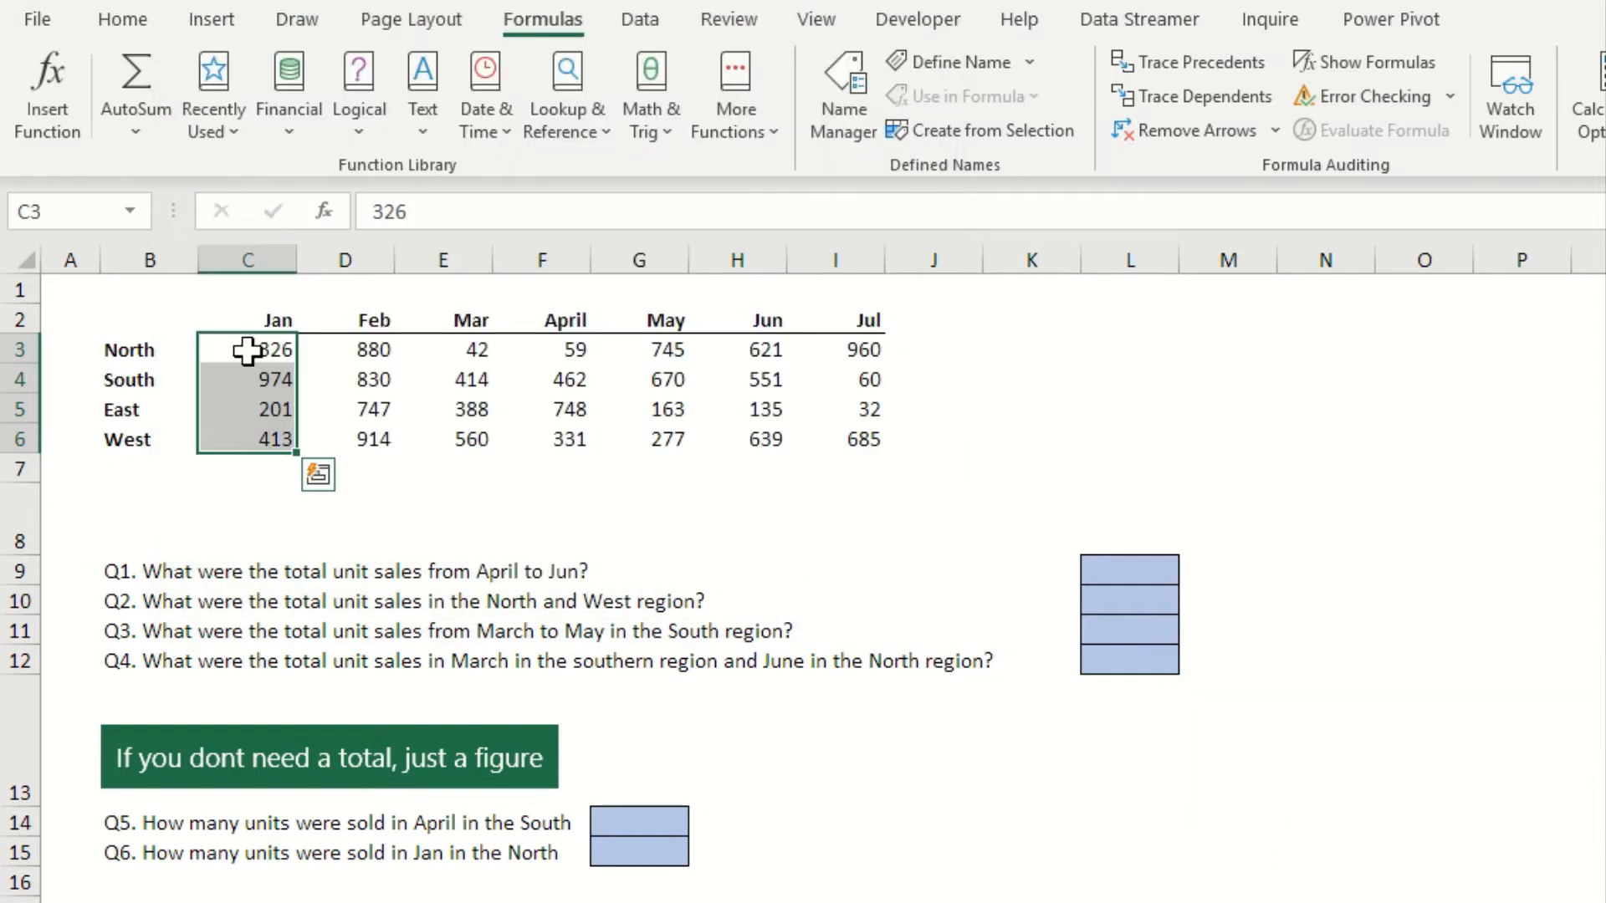
{"action": "left_click", "coordinate": [360, 384]}
{"action": "left_click_drag", "start_coordinate": [269, 350], "coordinate": [267, 439]}
{"action": "left_click_drag", "start_coordinate": [235, 355], "coordinate": [840, 360]}
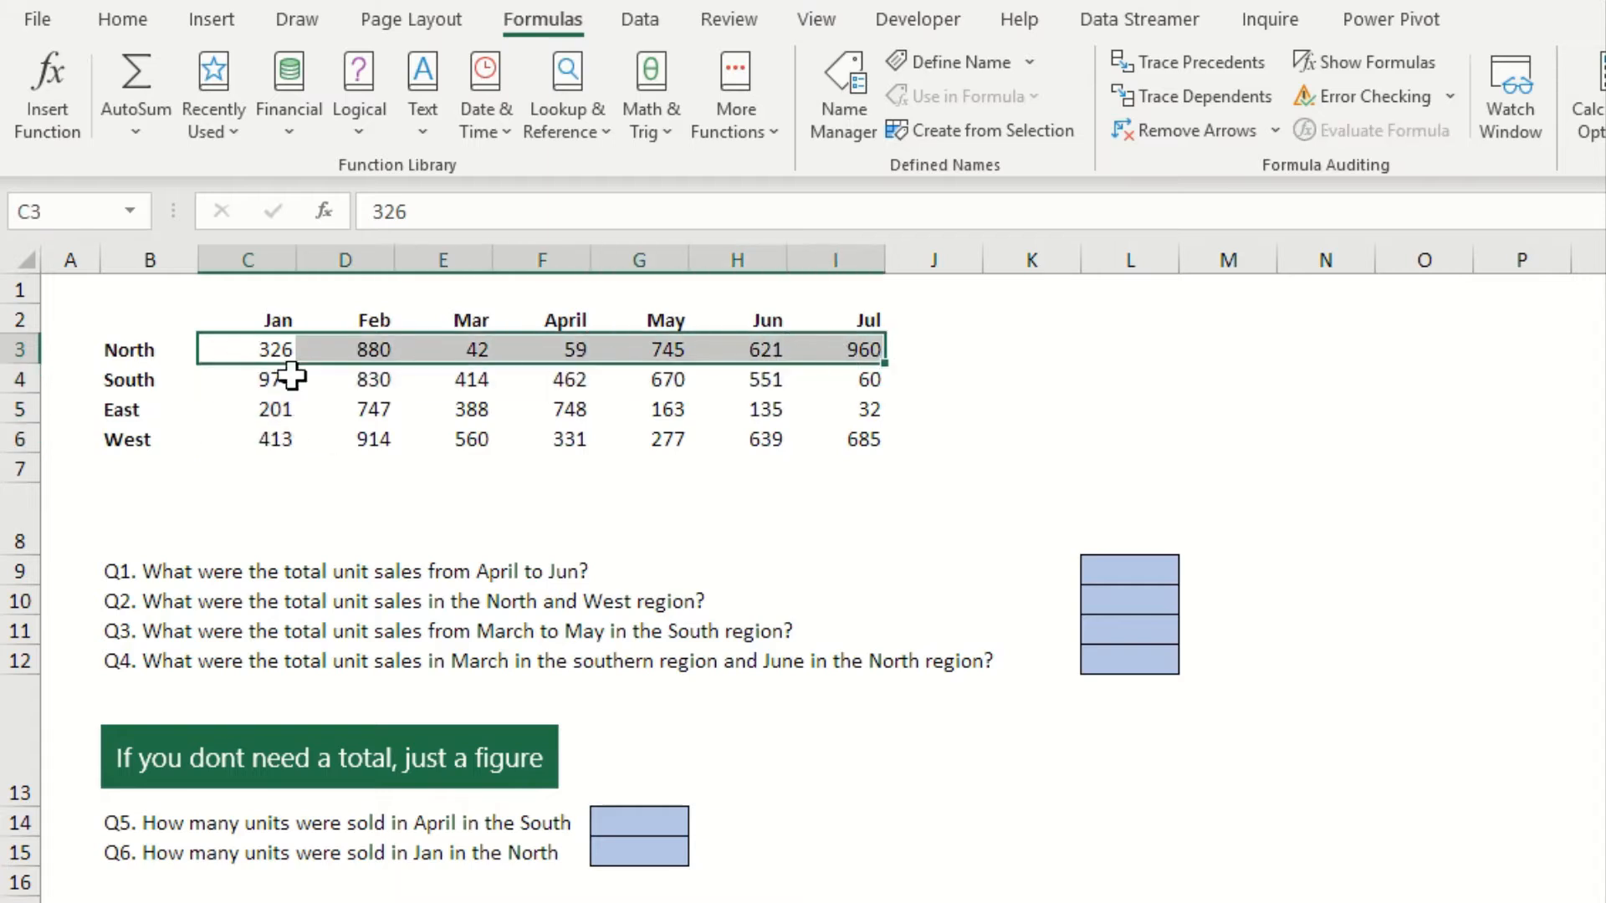
Create names for the sales table B2:I6 from its top row and left column, and review them in the Name Manager
{"action": "left_click_drag", "start_coordinate": [136, 323], "coordinate": [832, 445]}
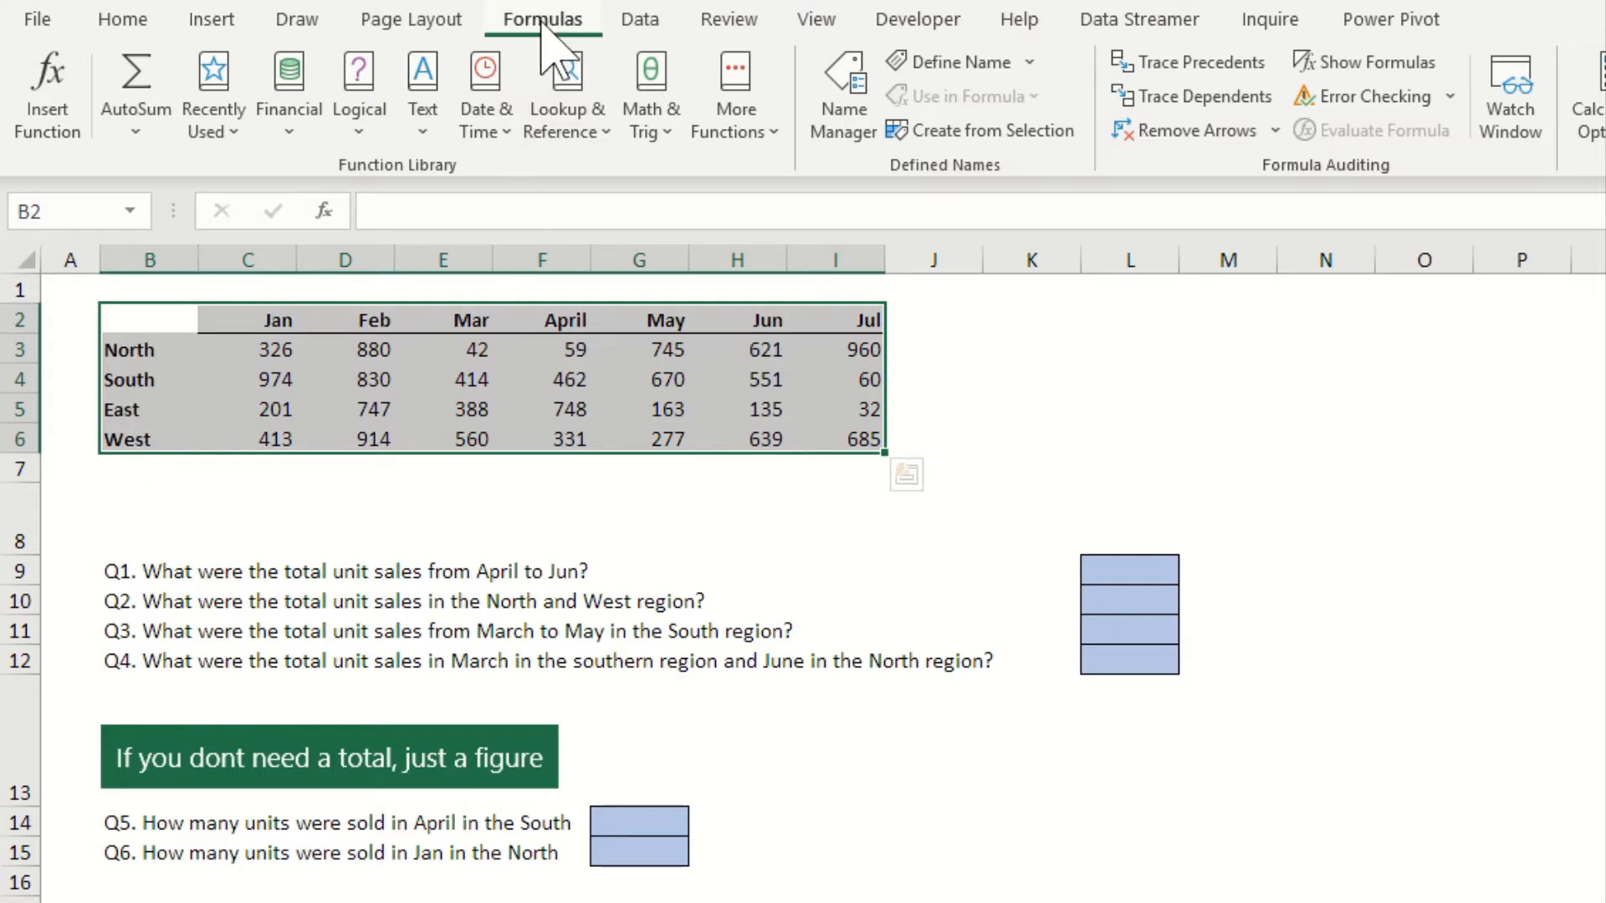
{"action": "left_click", "coordinate": [995, 134]}
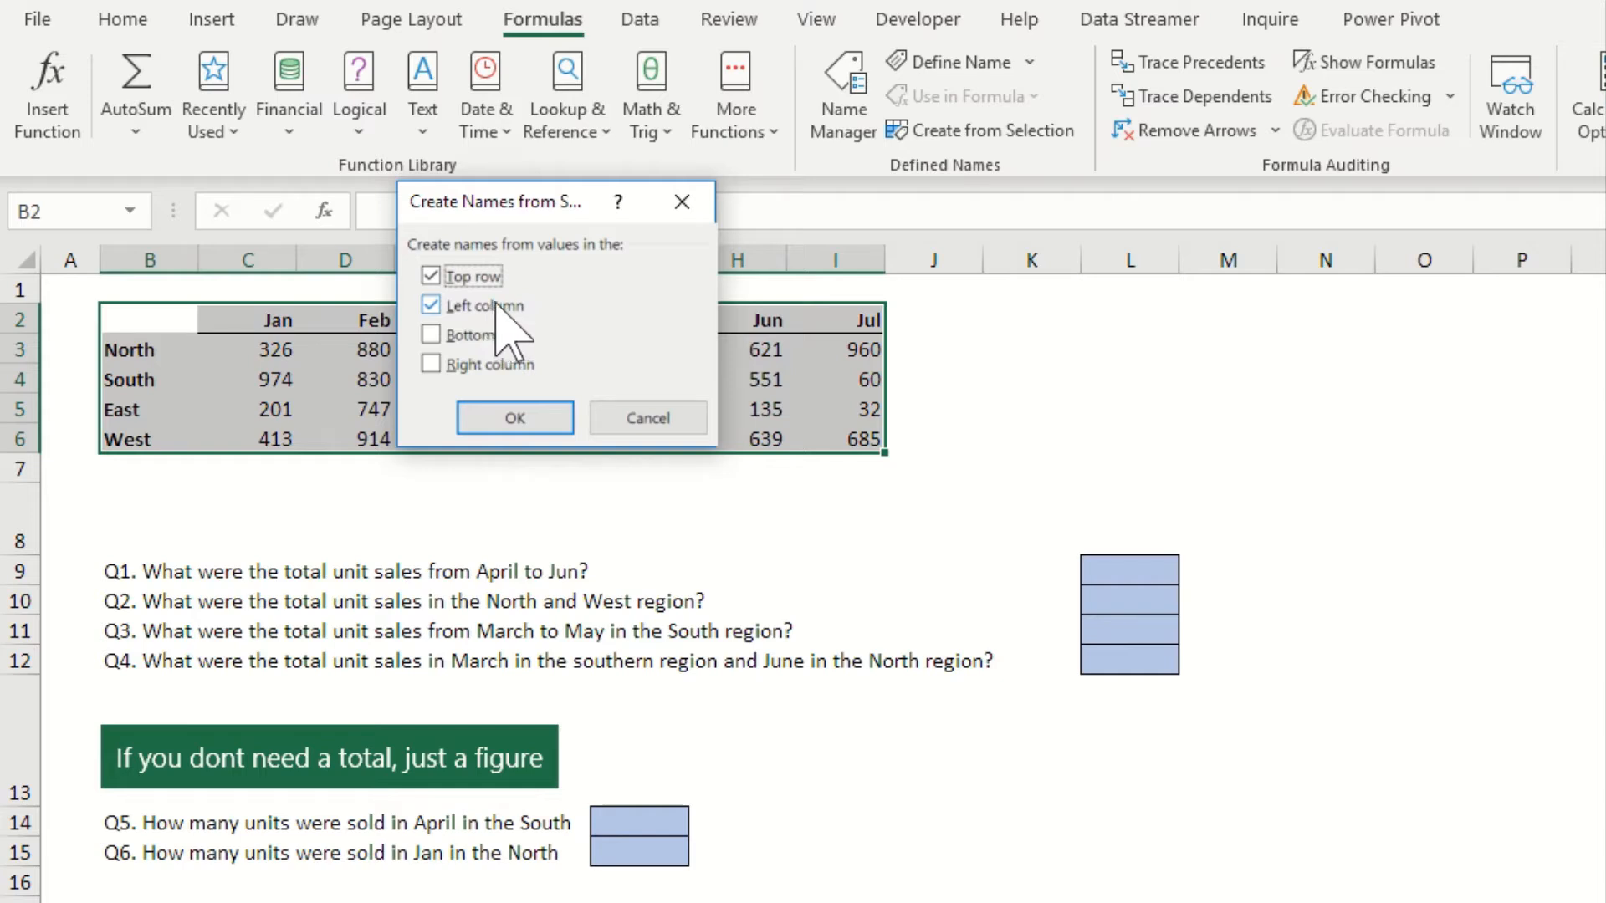
{"action": "left_click", "coordinate": [516, 417]}
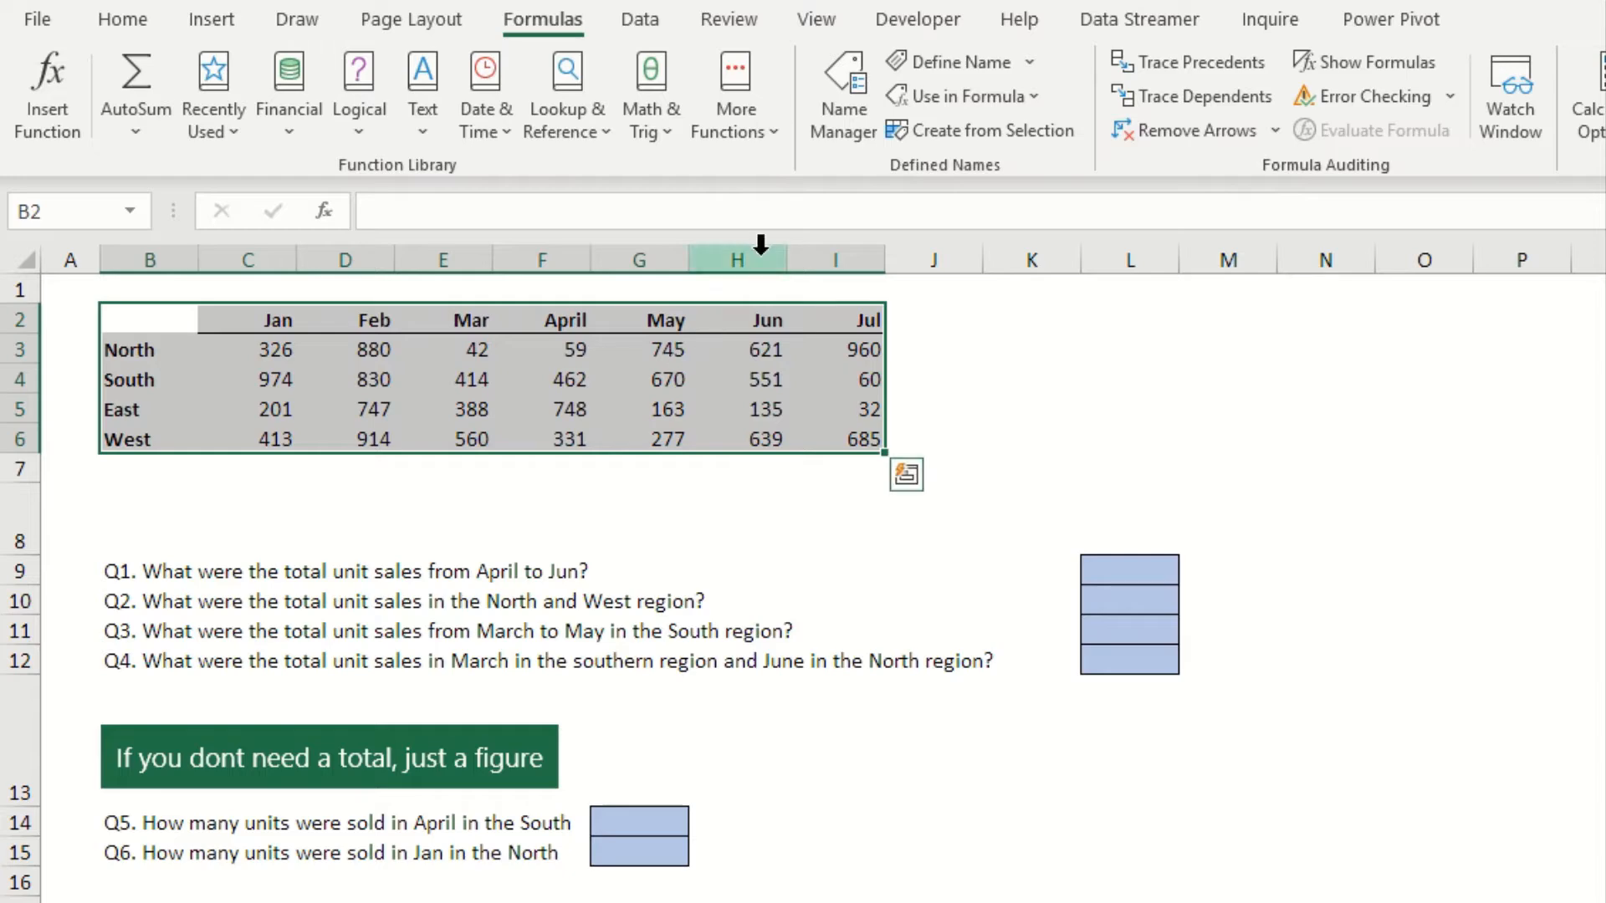
{"action": "left_click", "coordinate": [826, 112]}
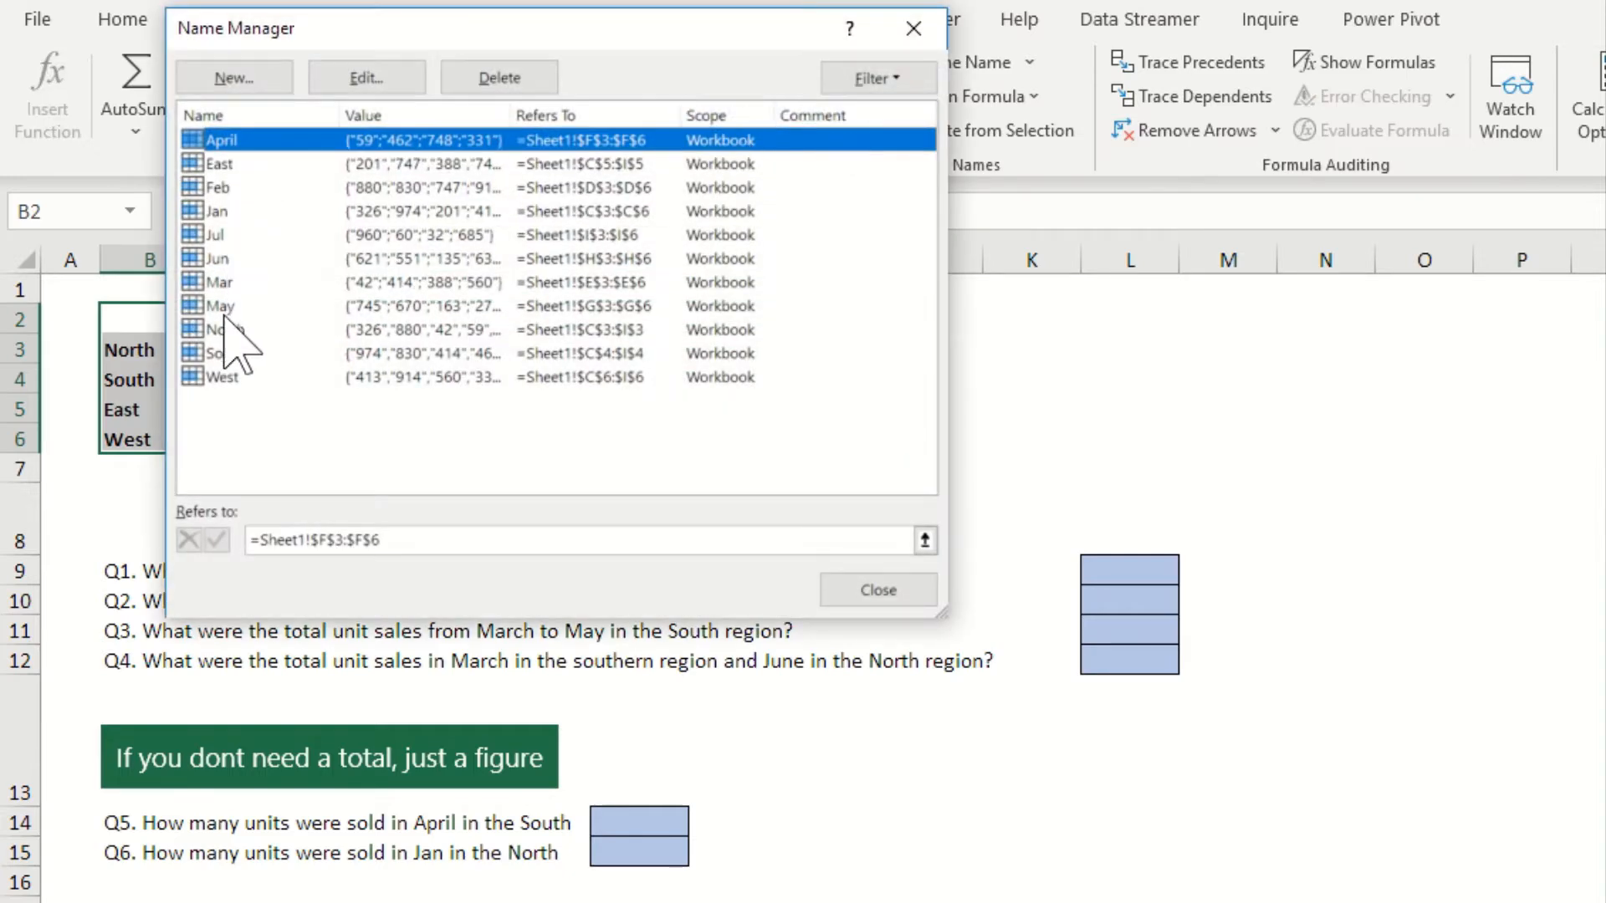
{"action": "left_click", "coordinate": [889, 592]}
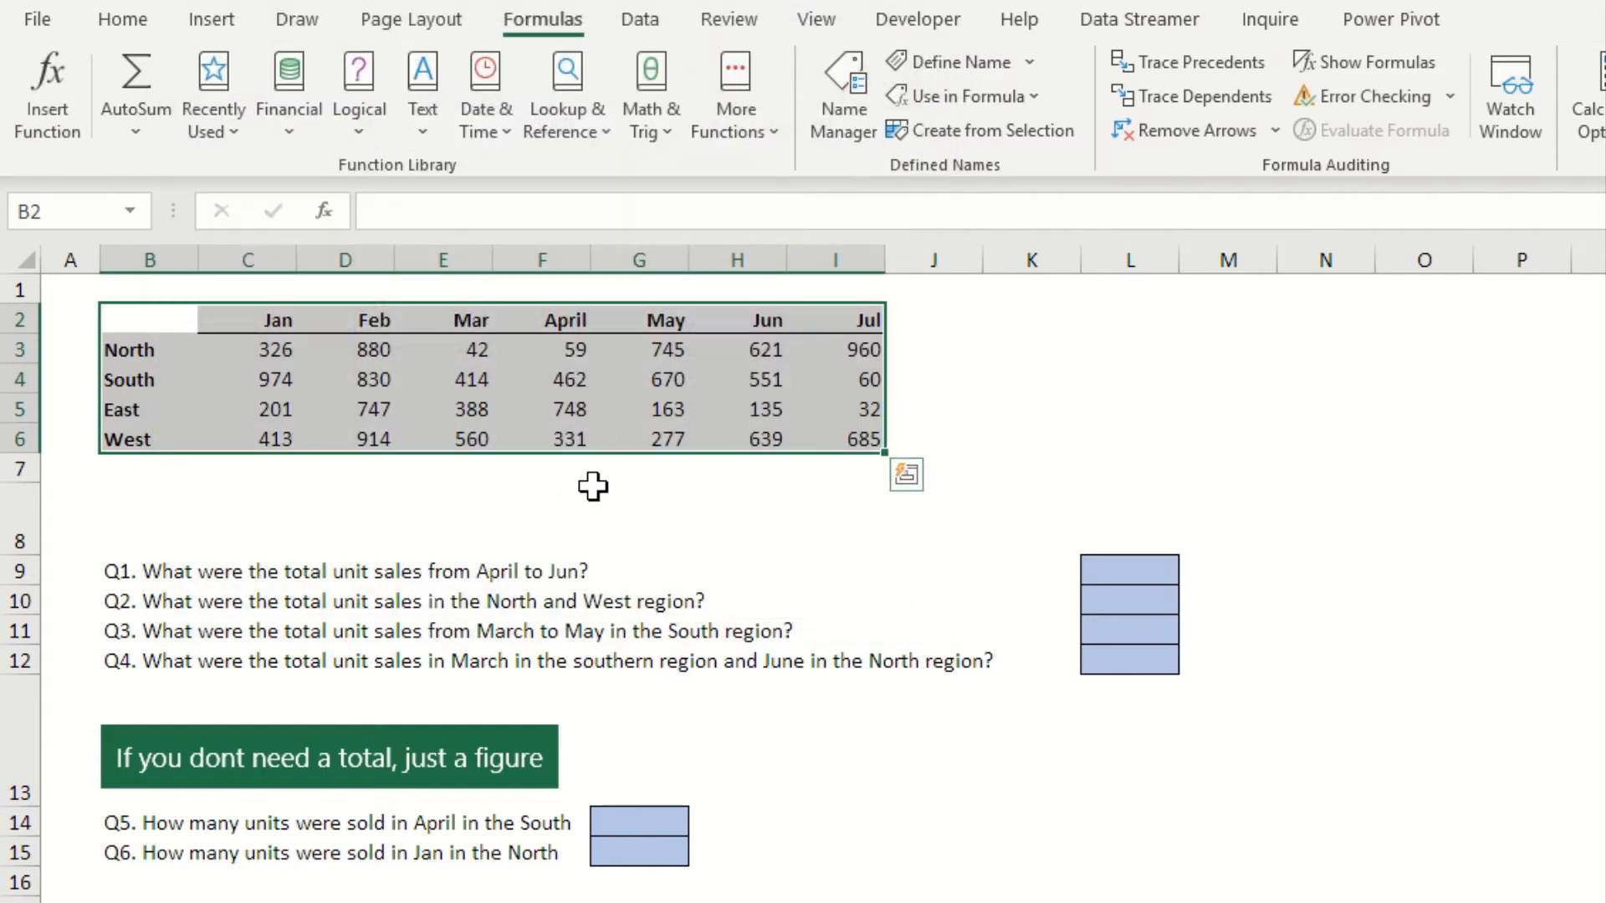
Answer Q1 in L9 by summing the April, May and Jun named ranges with =SUM(april,may,jun)
{"action": "left_click", "coordinate": [1083, 569]}
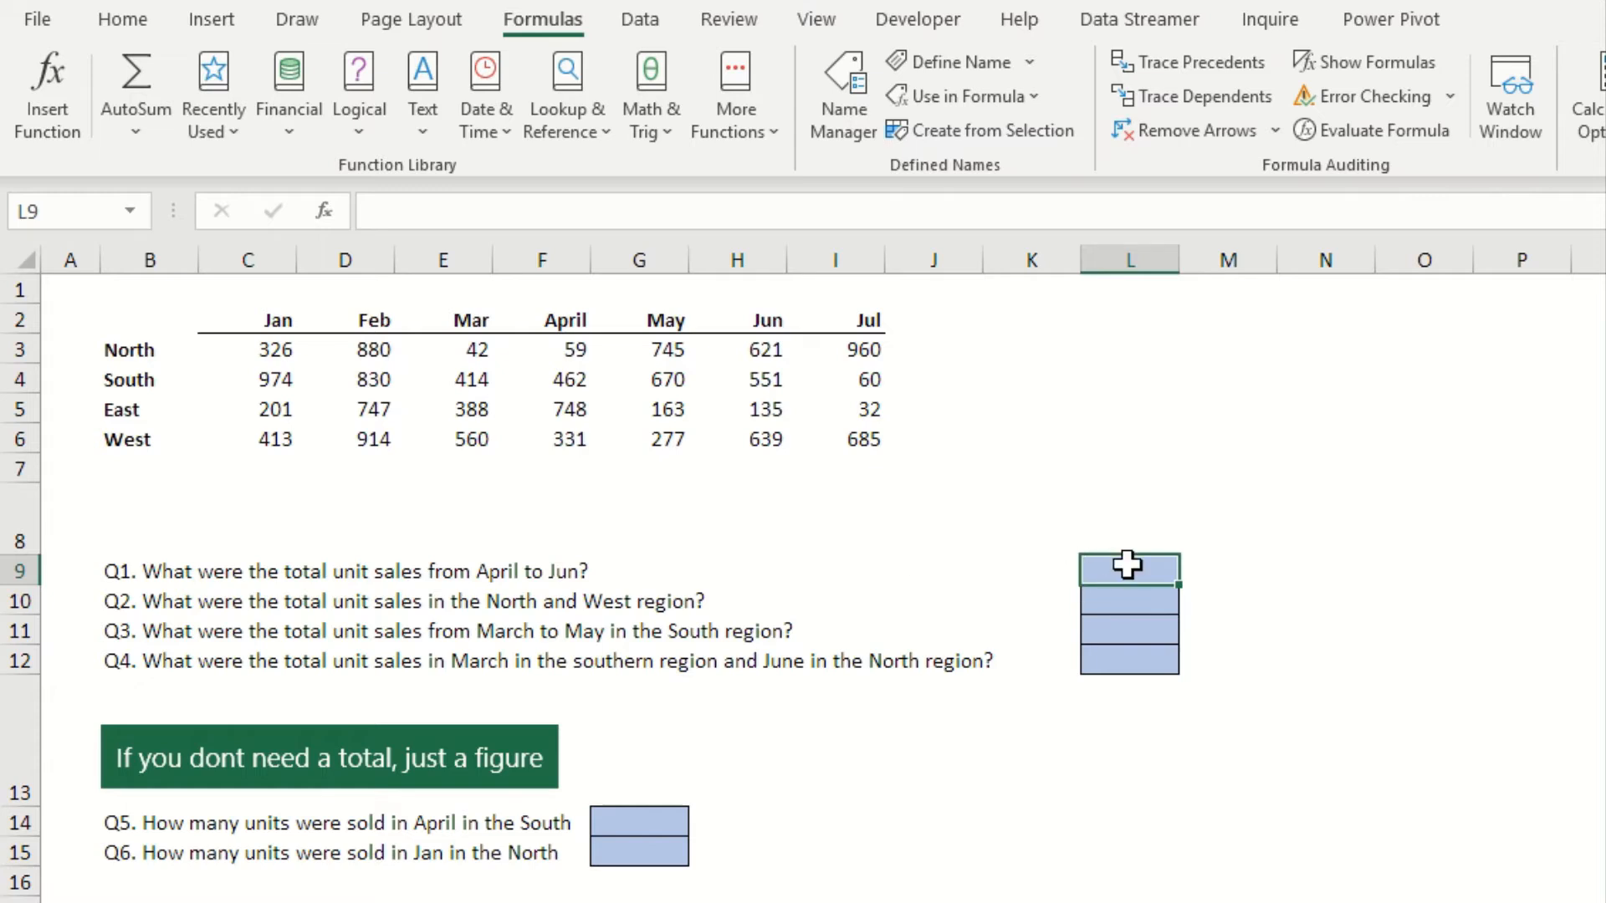
{"action": "type", "text": "="}
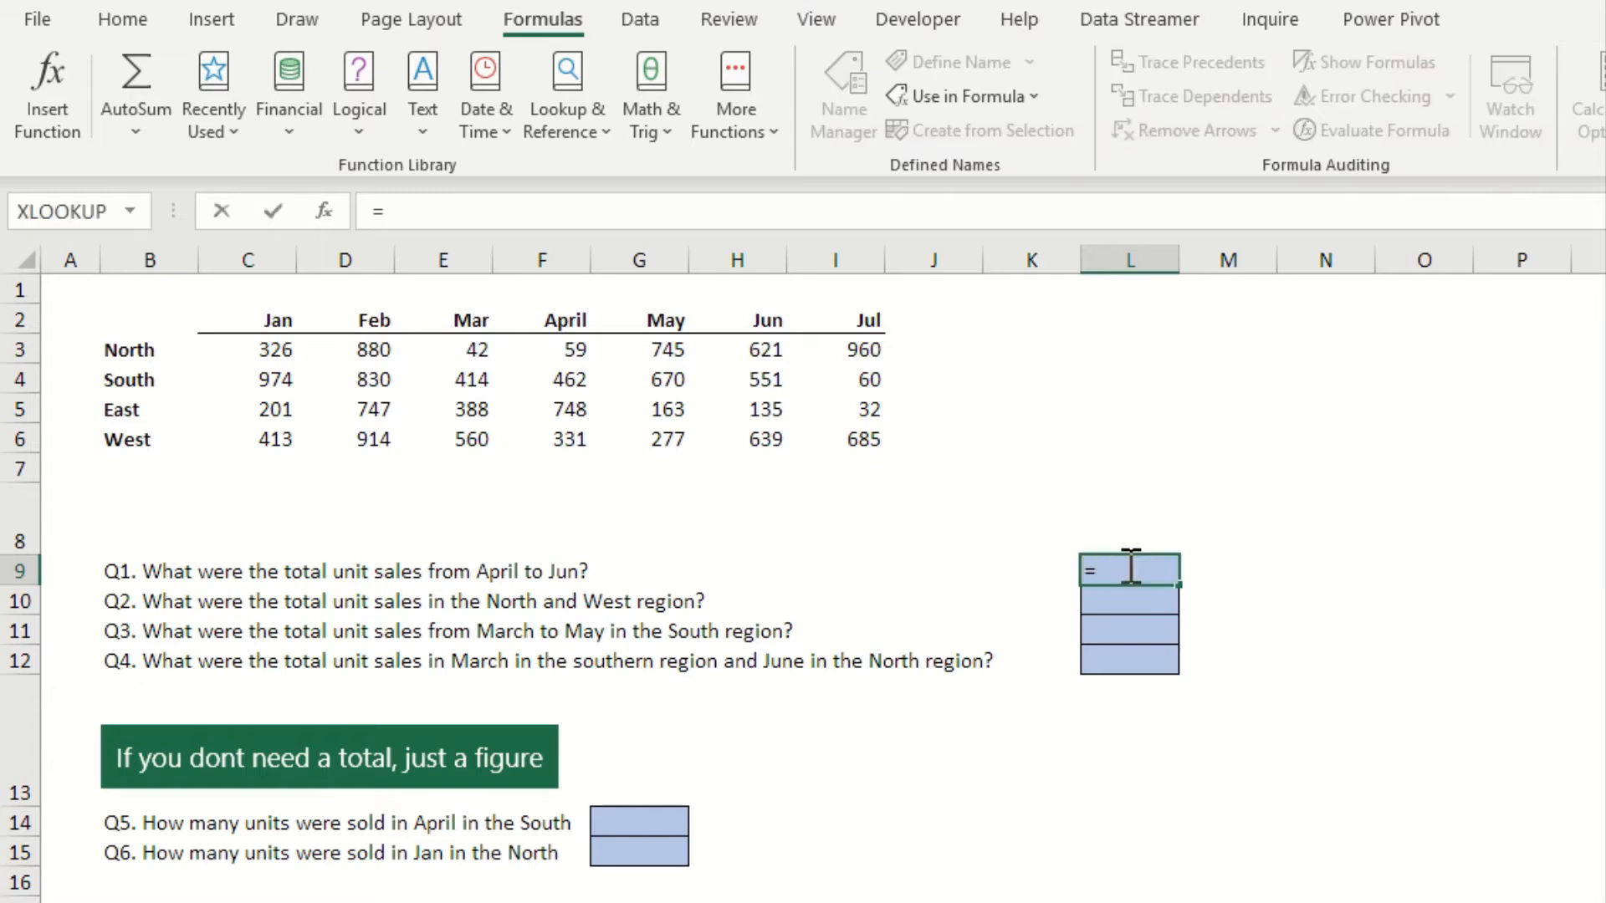
{"action": "type", "text": "sum"}
{"action": "key", "text": "Tab"}
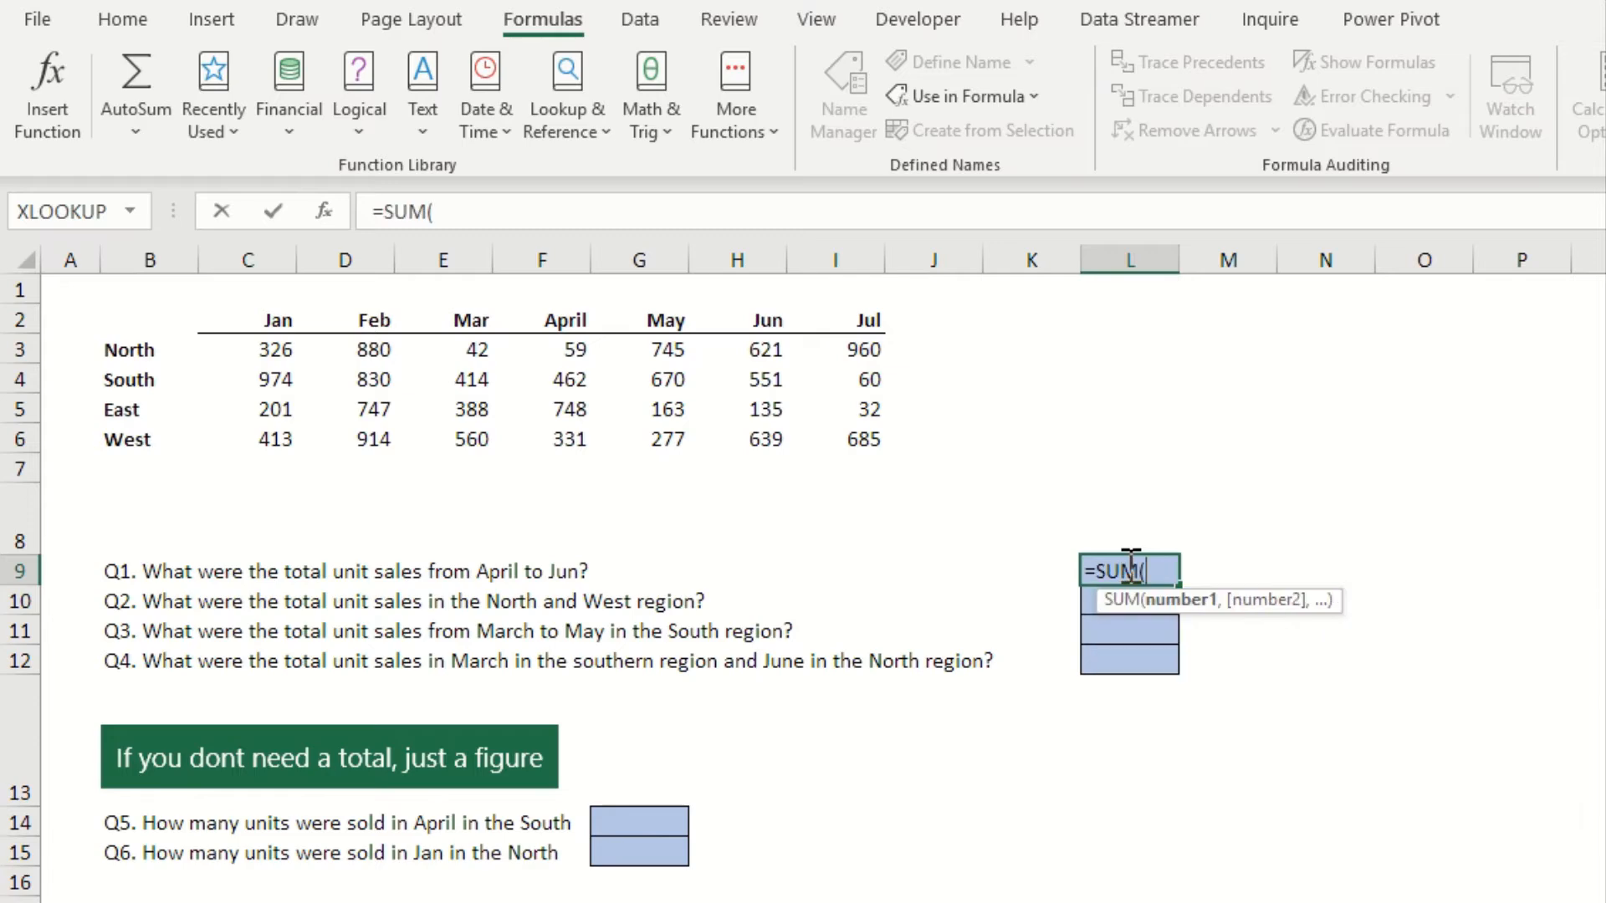
{"action": "type", "text": "april"}
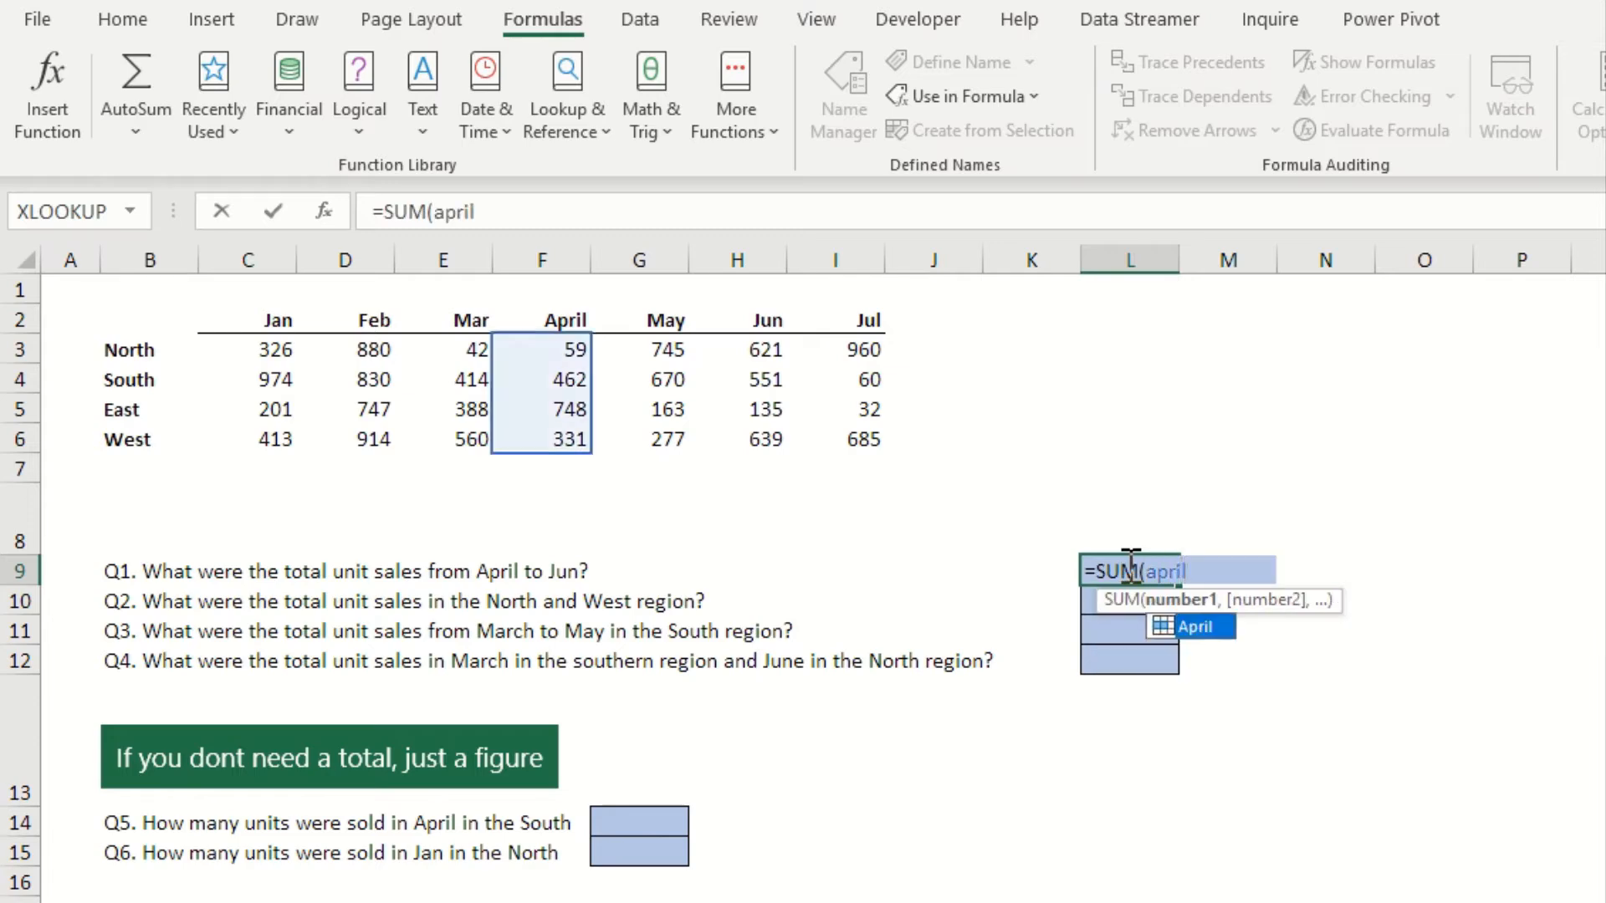
{"action": "type", "text": ","}
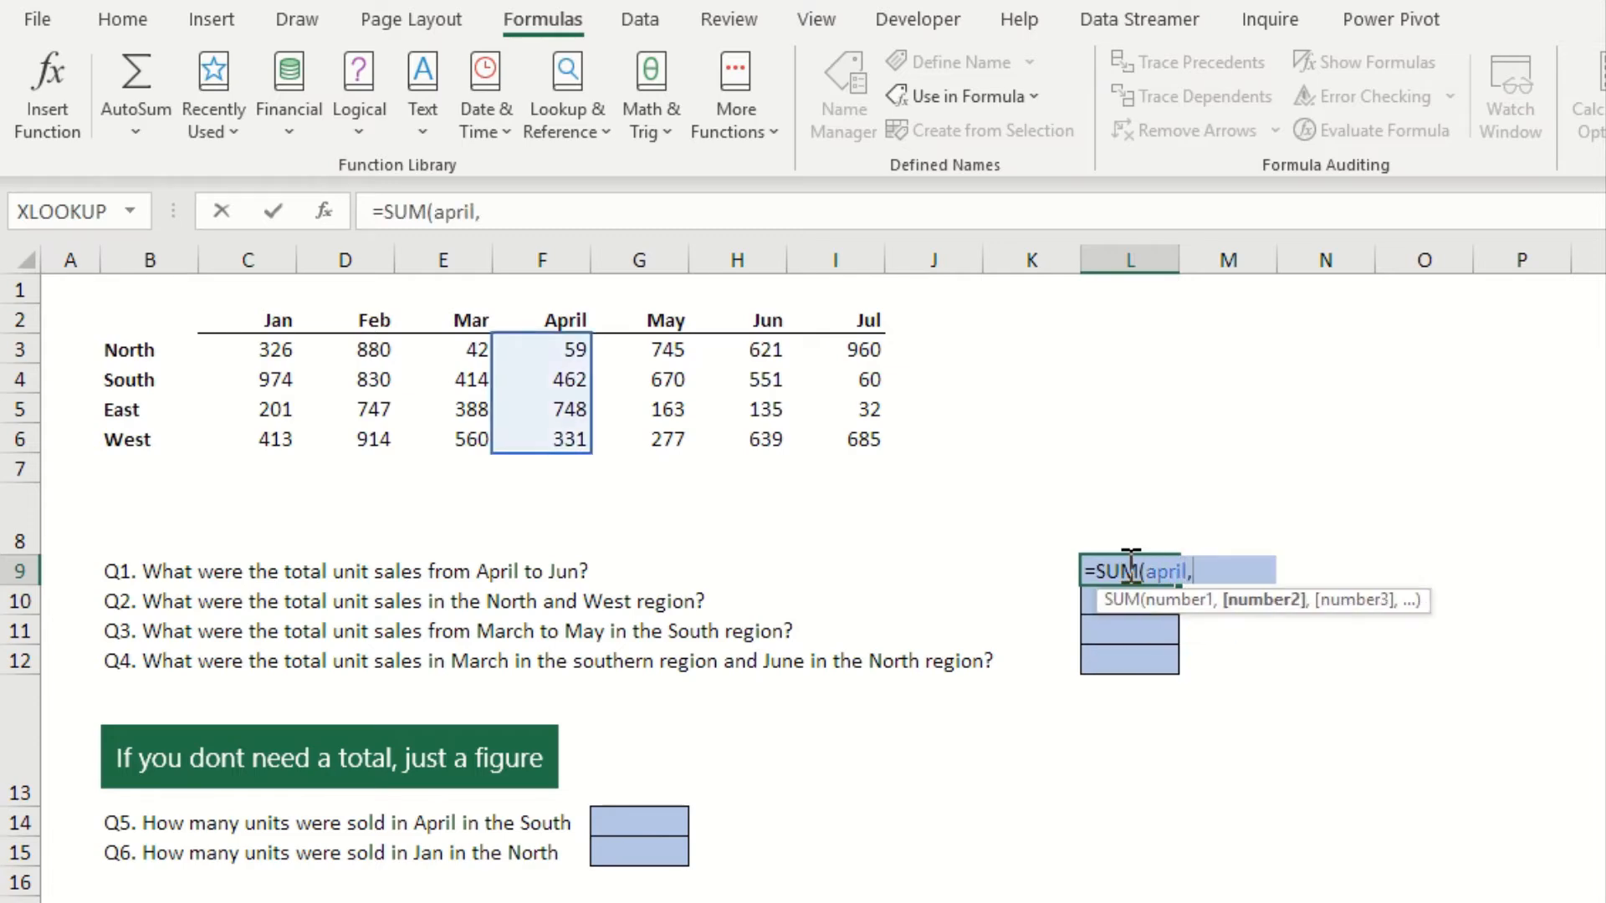
{"action": "type", "text": "may"}
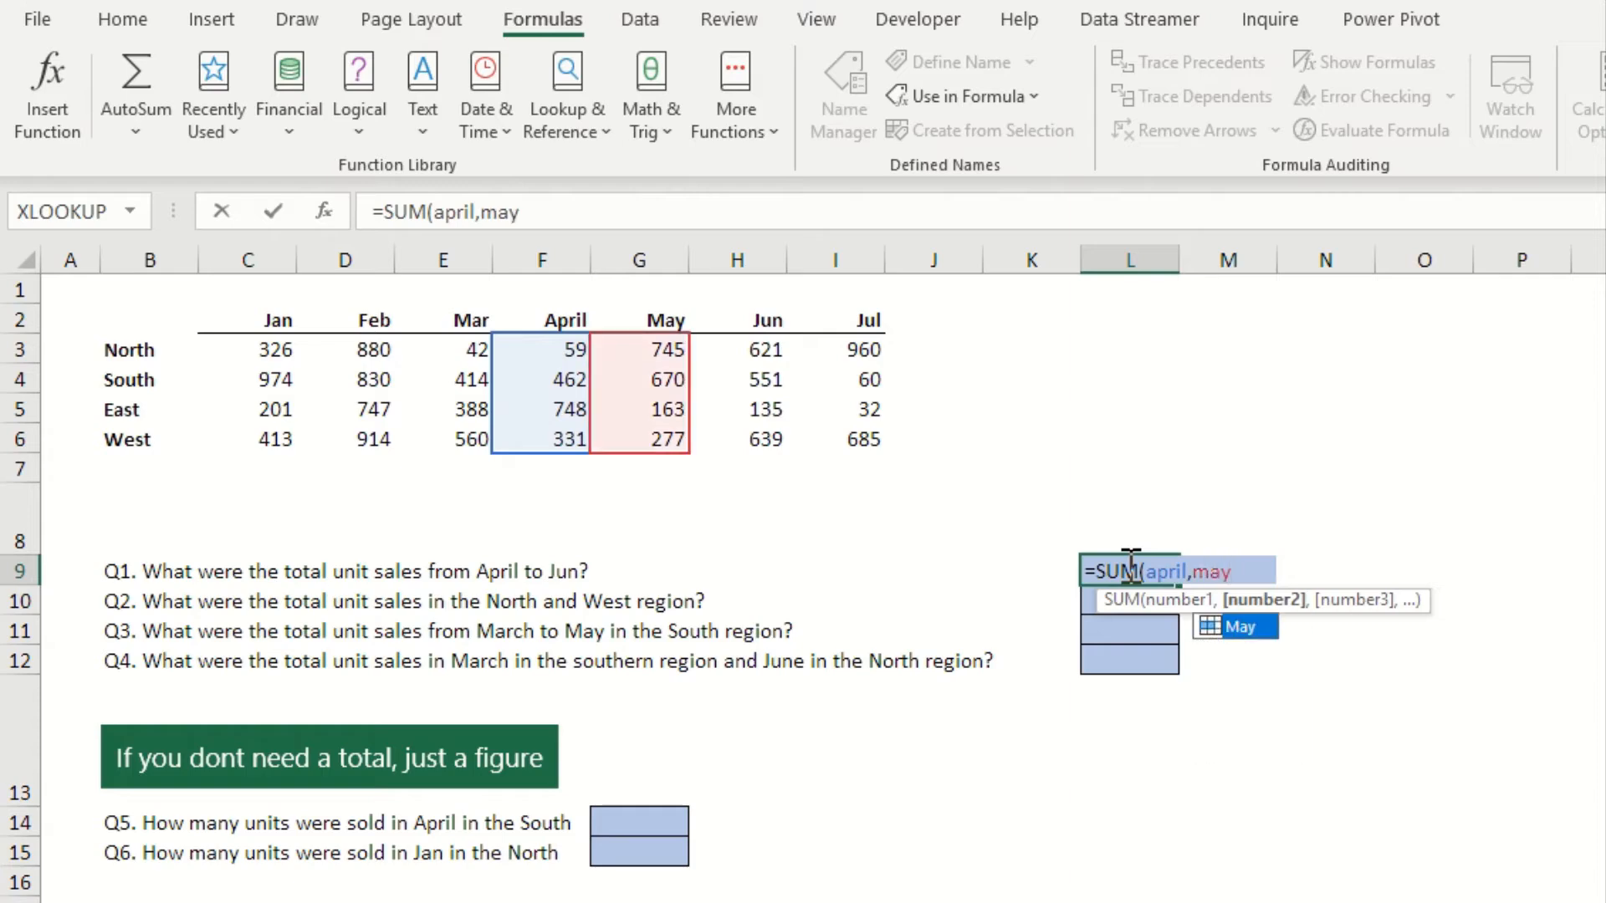
{"action": "type", "text": ",j"}
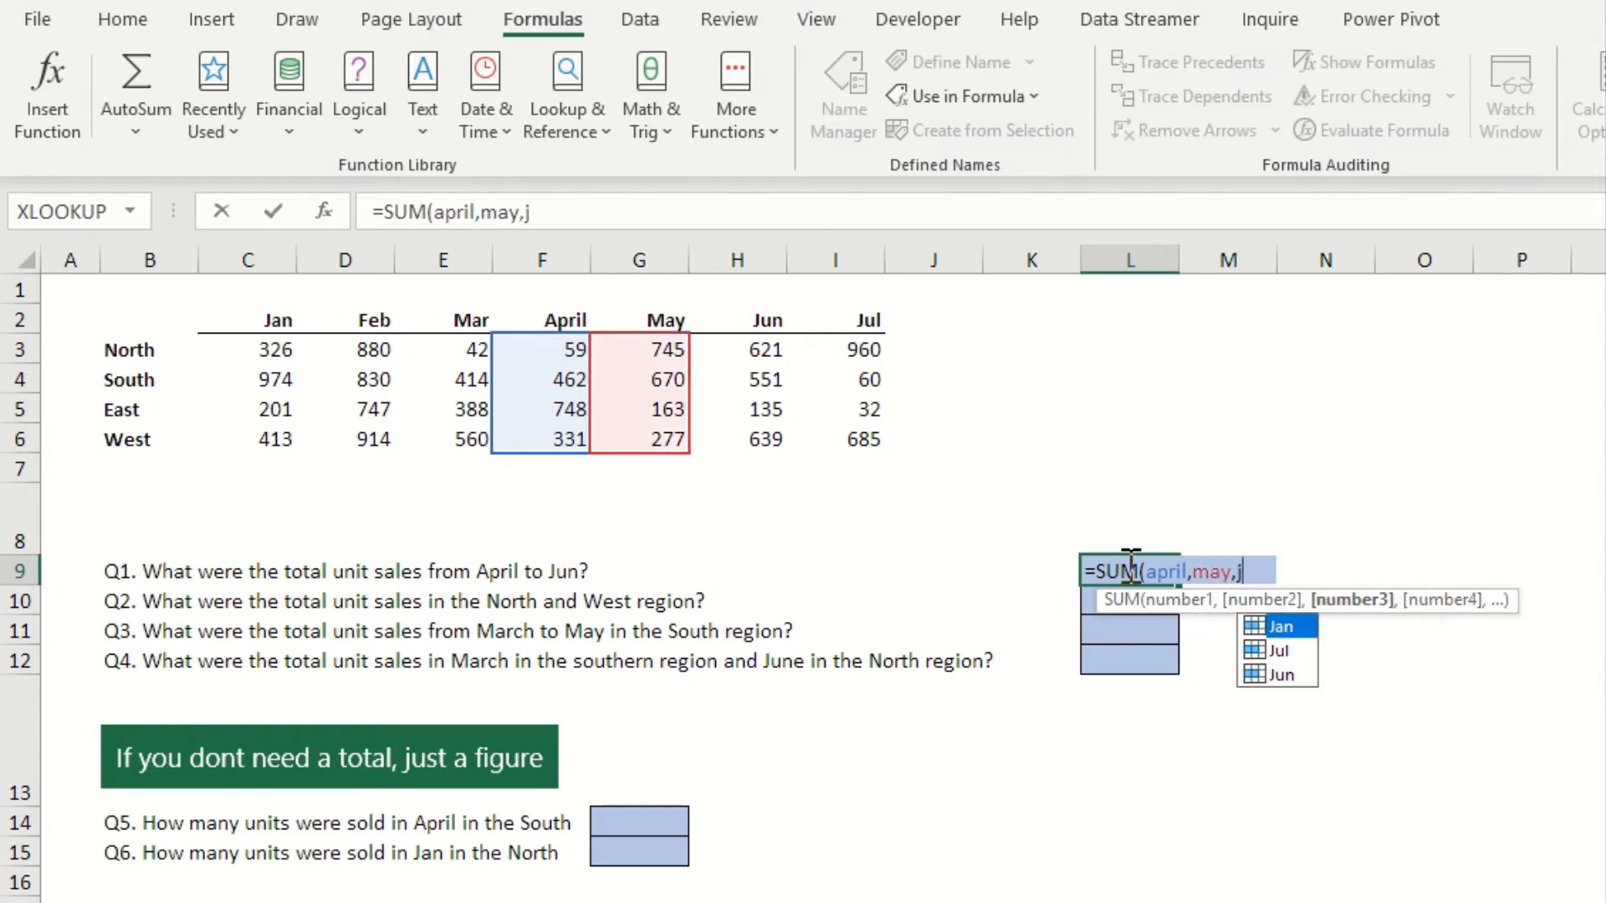
{"action": "type", "text": "un)"}
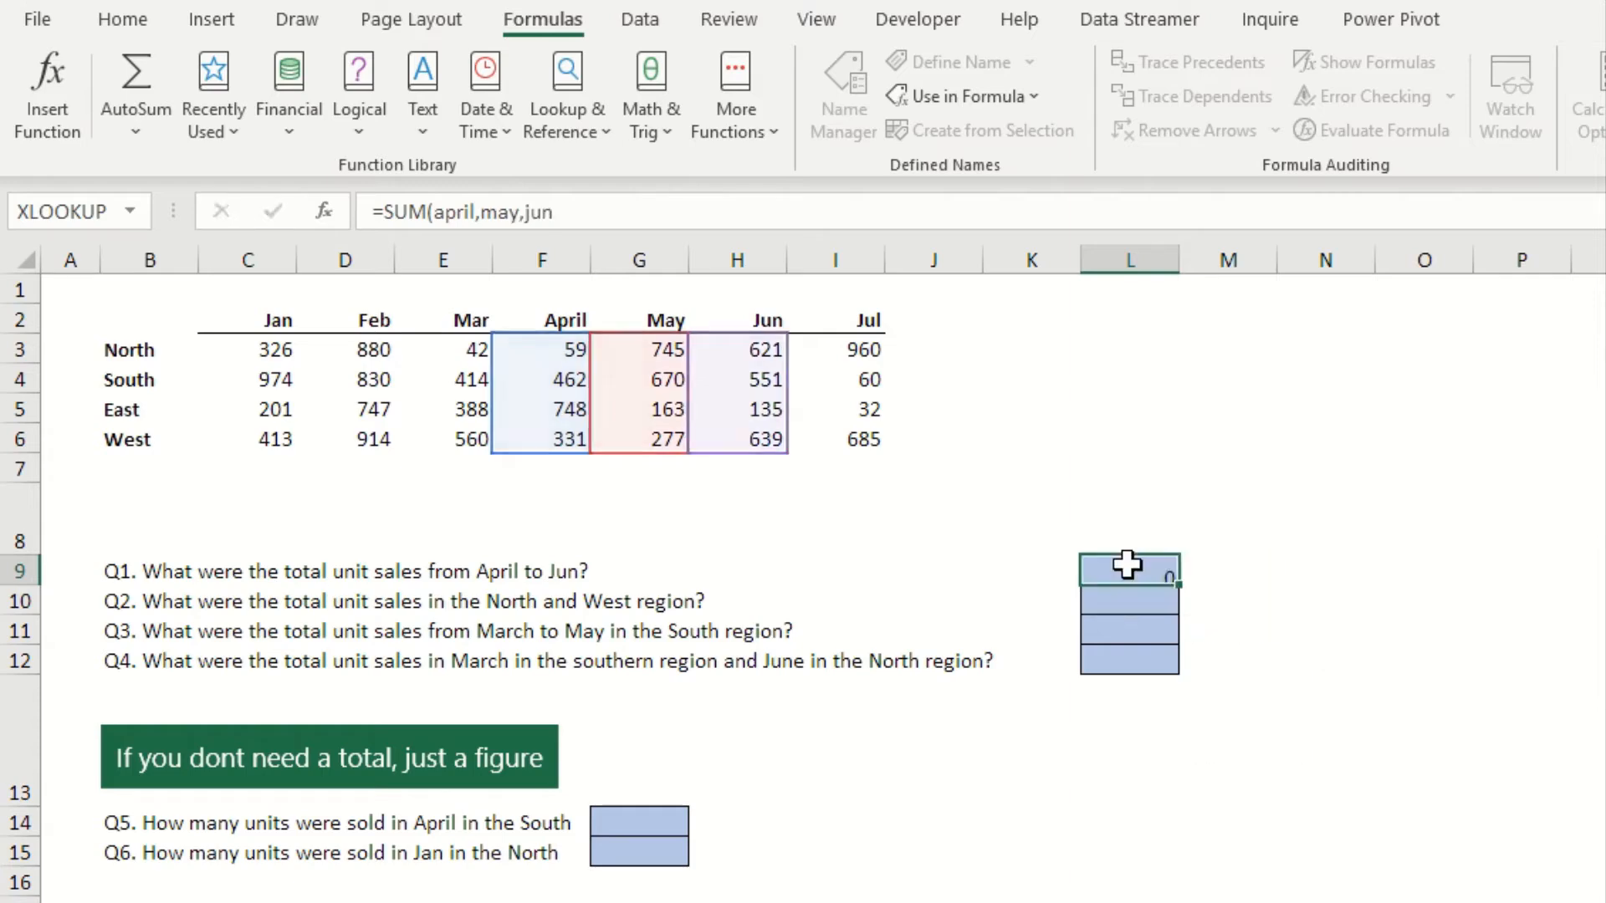
{"action": "key", "text": "Return"}
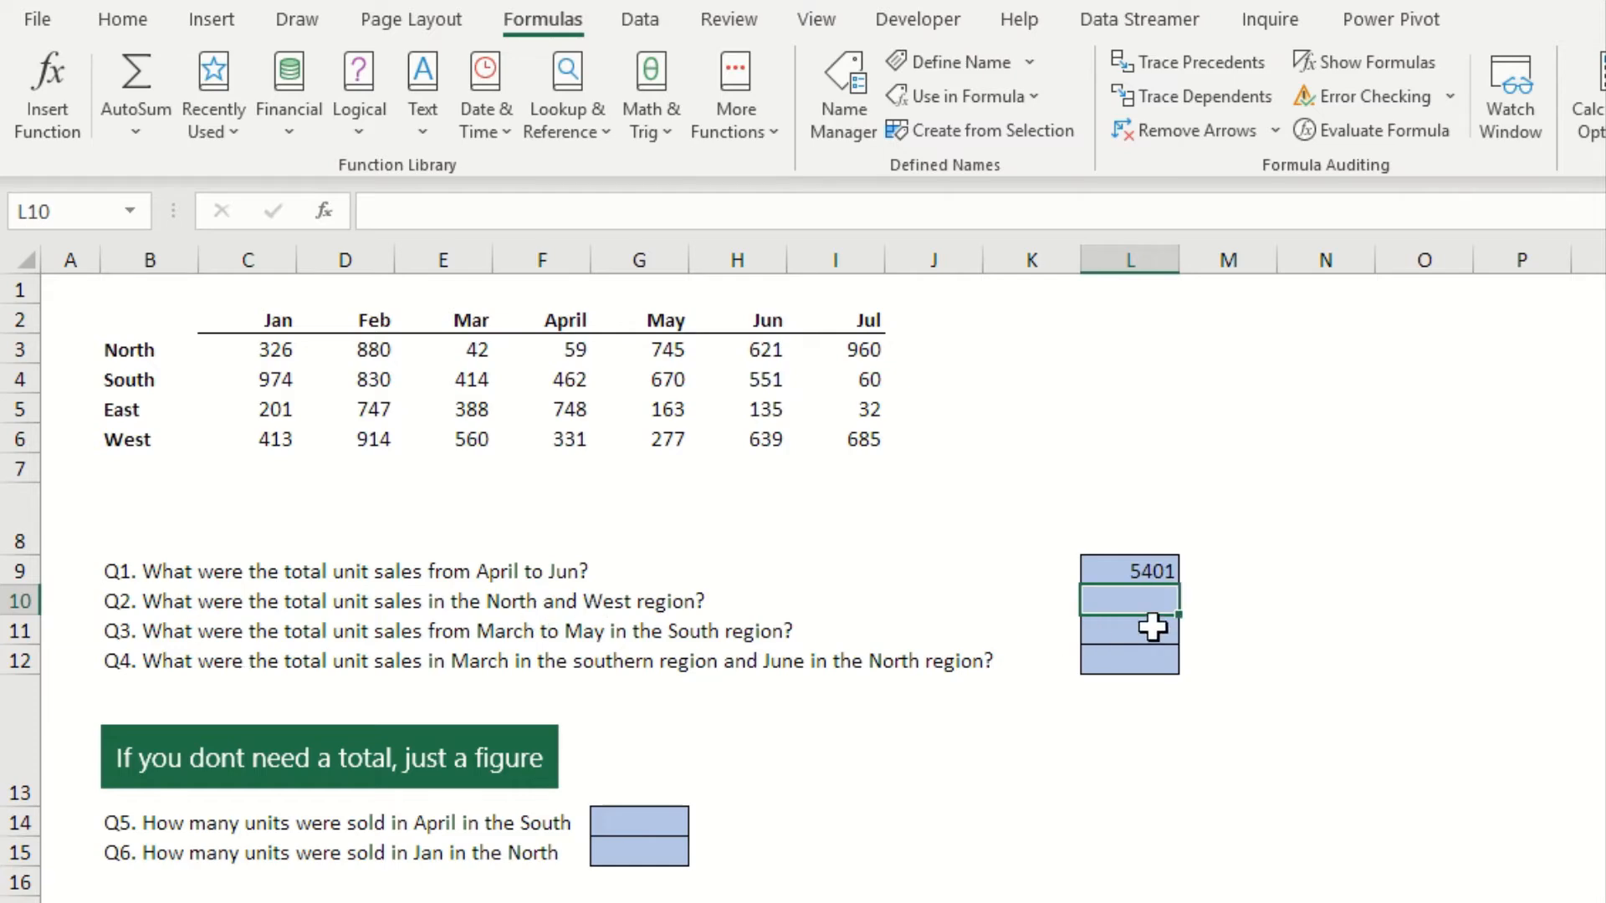
Answer Q2 in L10 by summing the North and West named ranges with =SUM(north,west)
{"action": "type", "text": "=sum"}
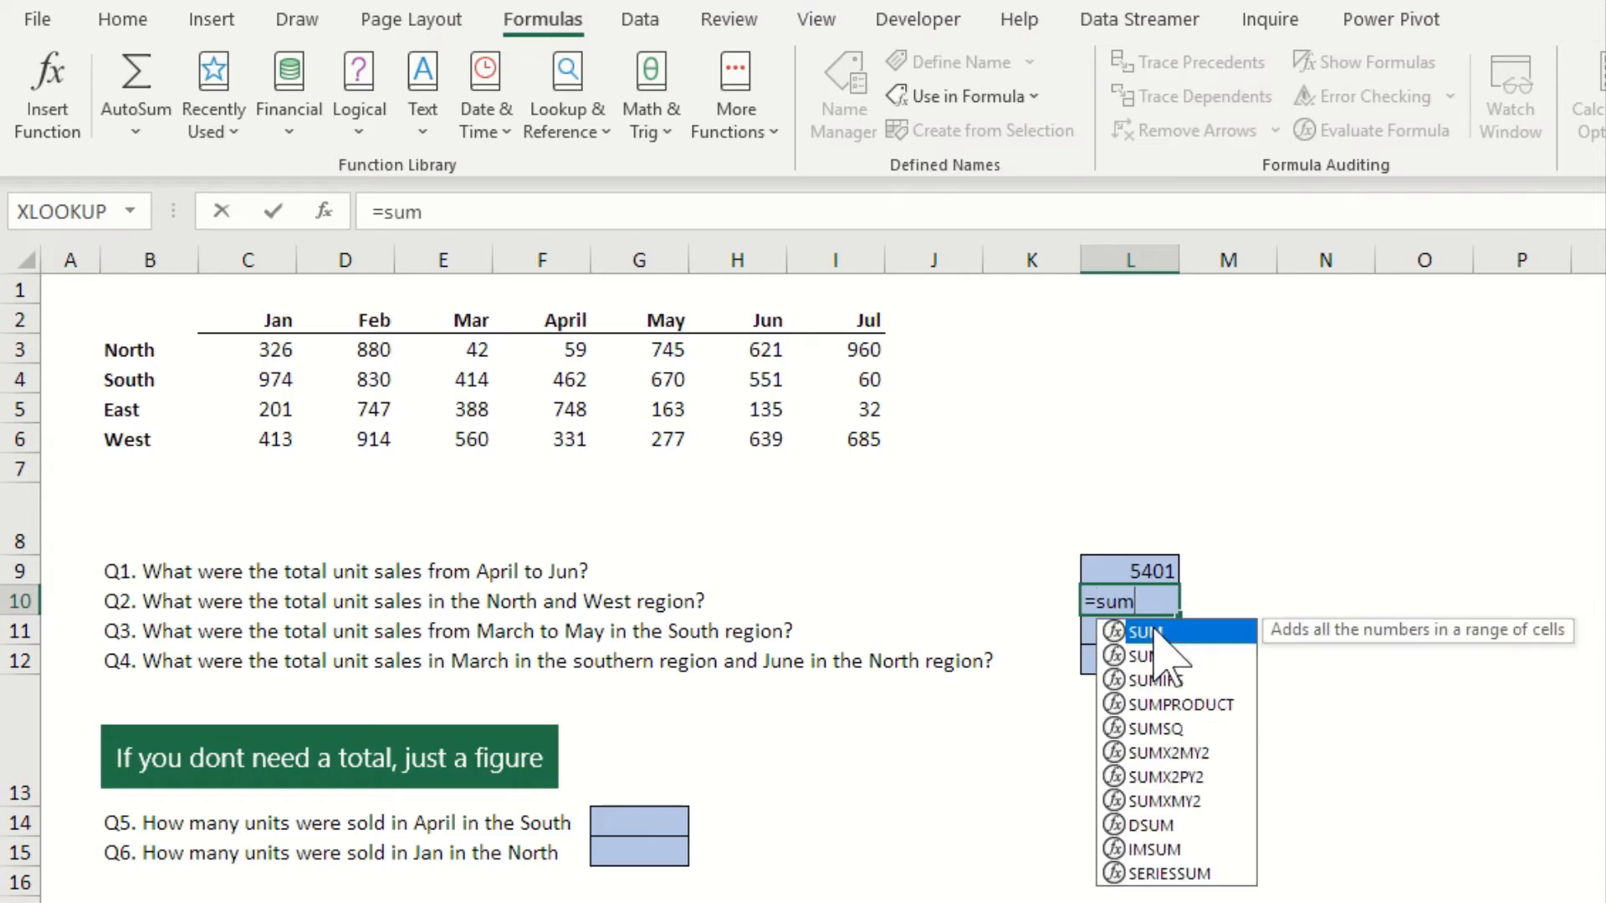
{"action": "key", "text": "Tab"}
{"action": "type", "text": "nor"}
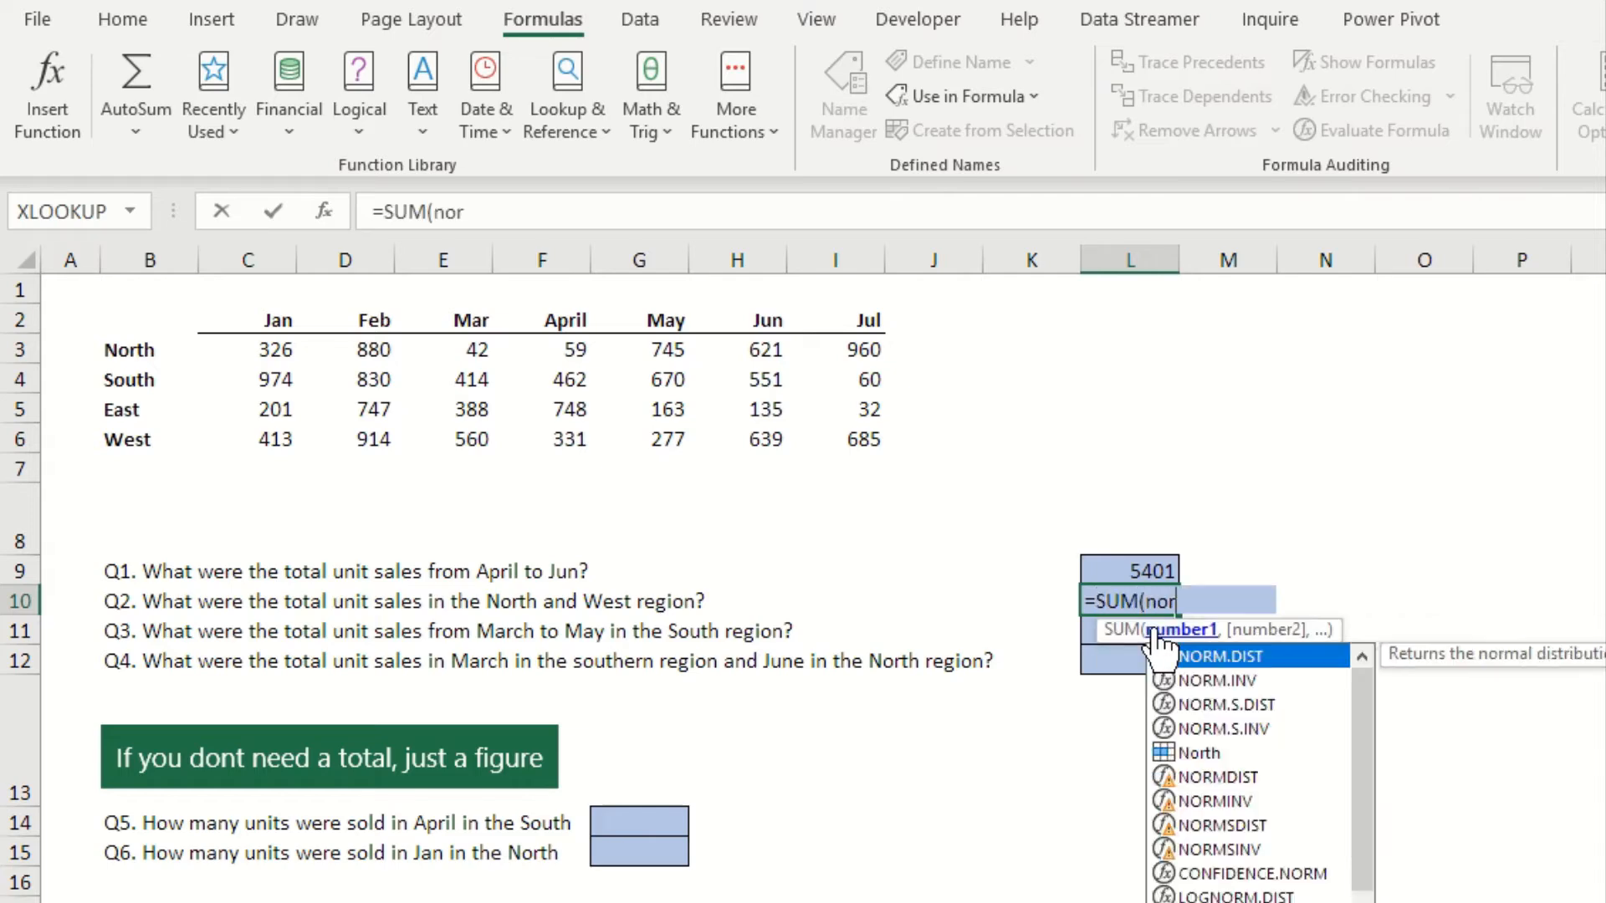
{"action": "type", "text": "th,"}
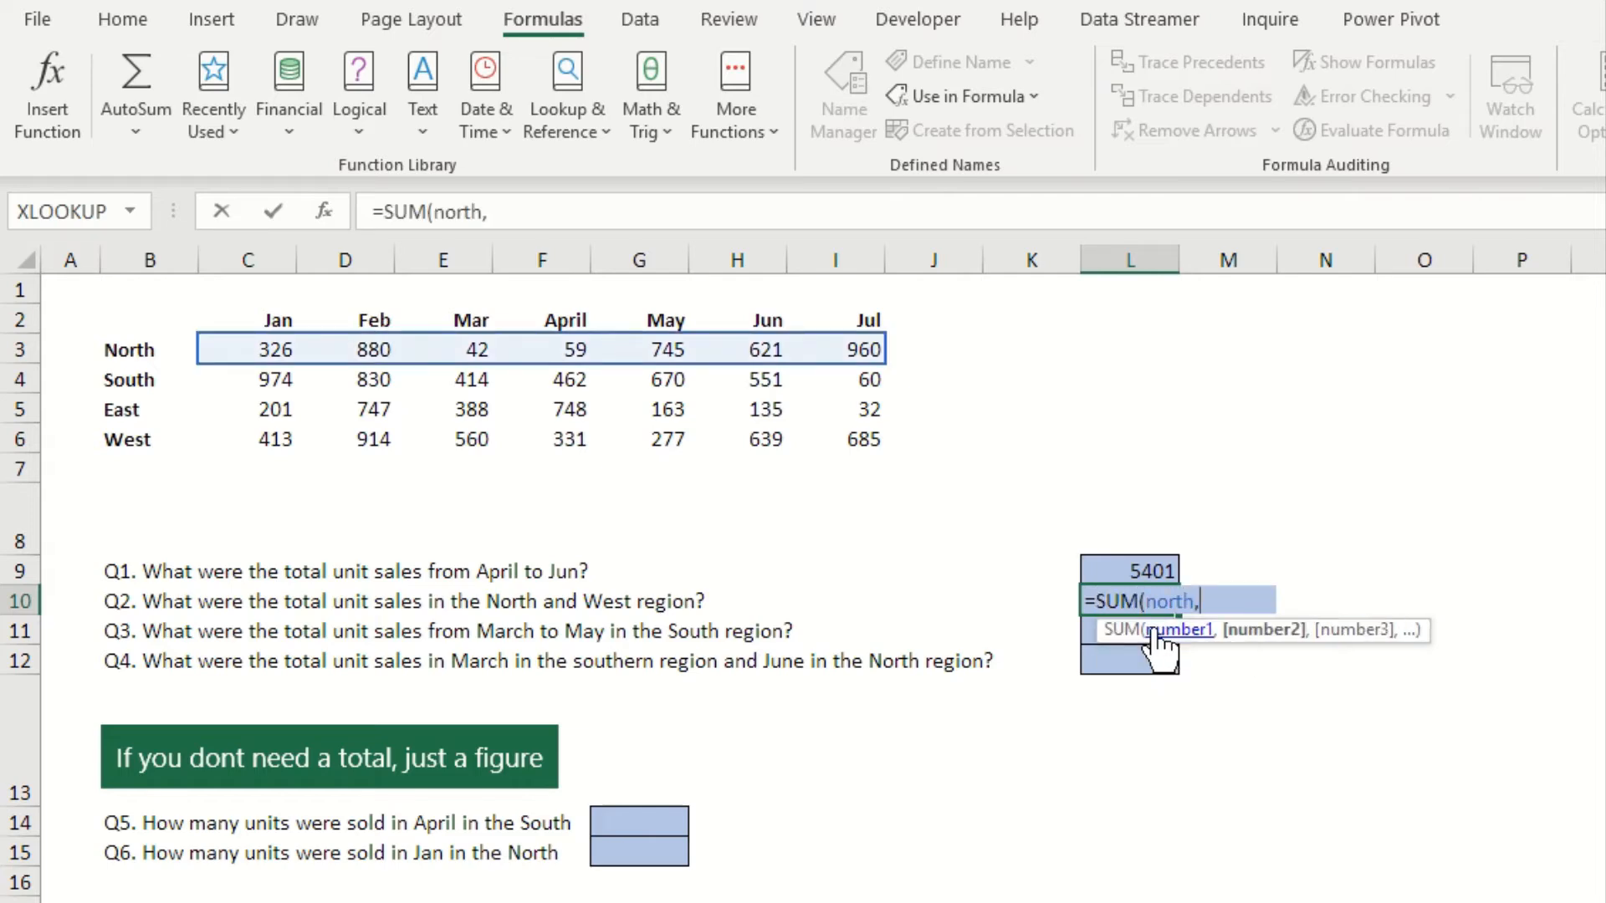
{"action": "type", "text": "west"}
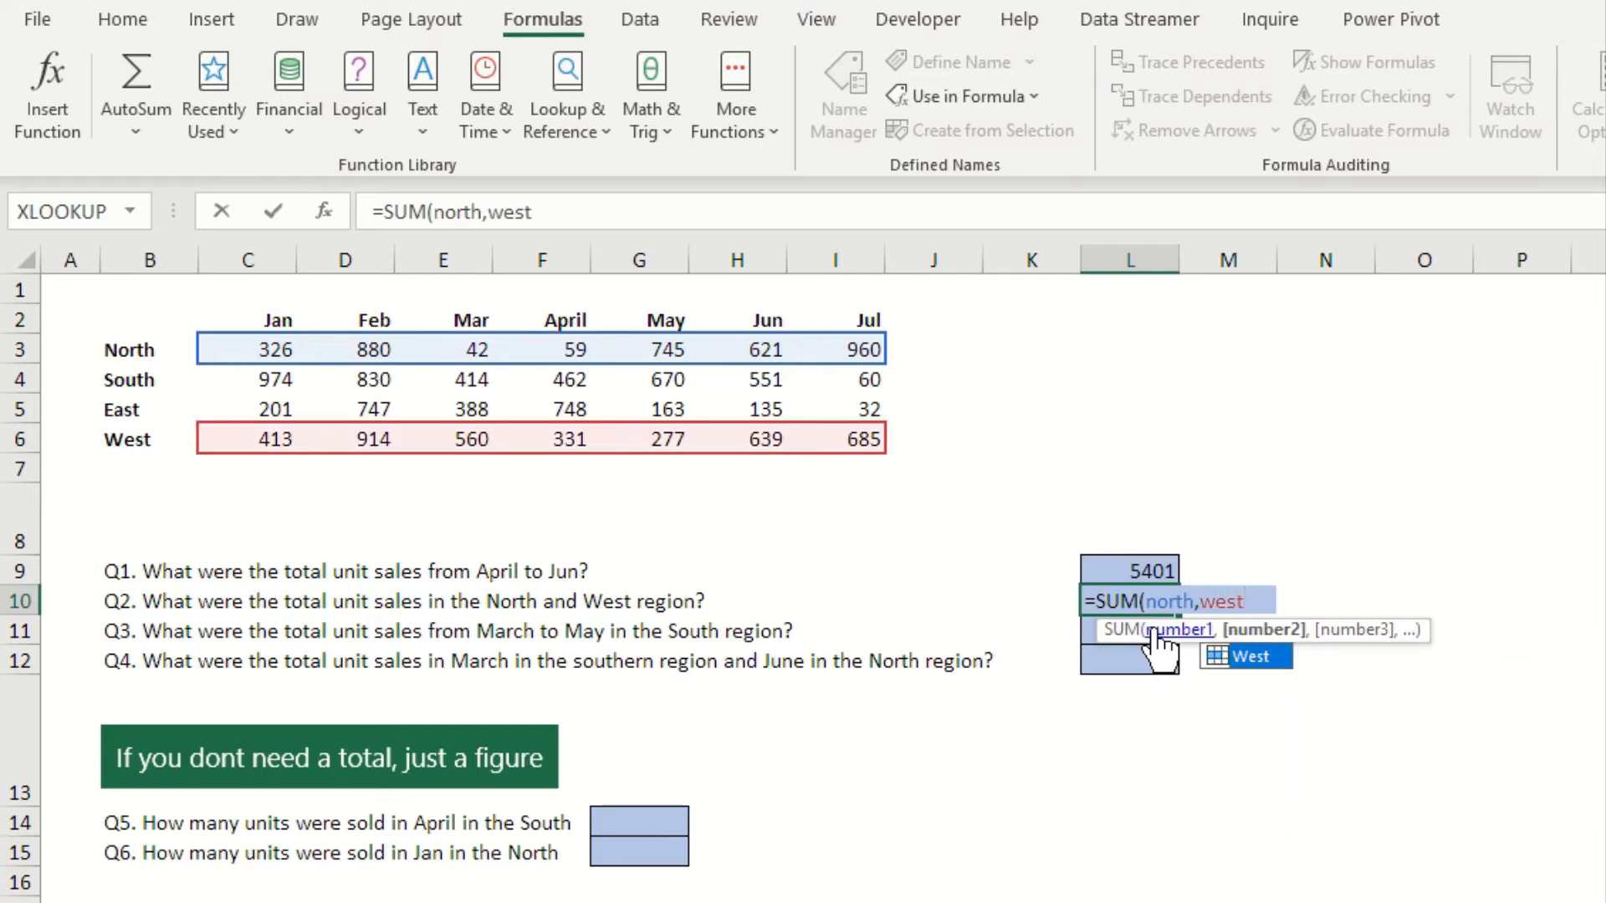
{"action": "key", "text": "Return"}
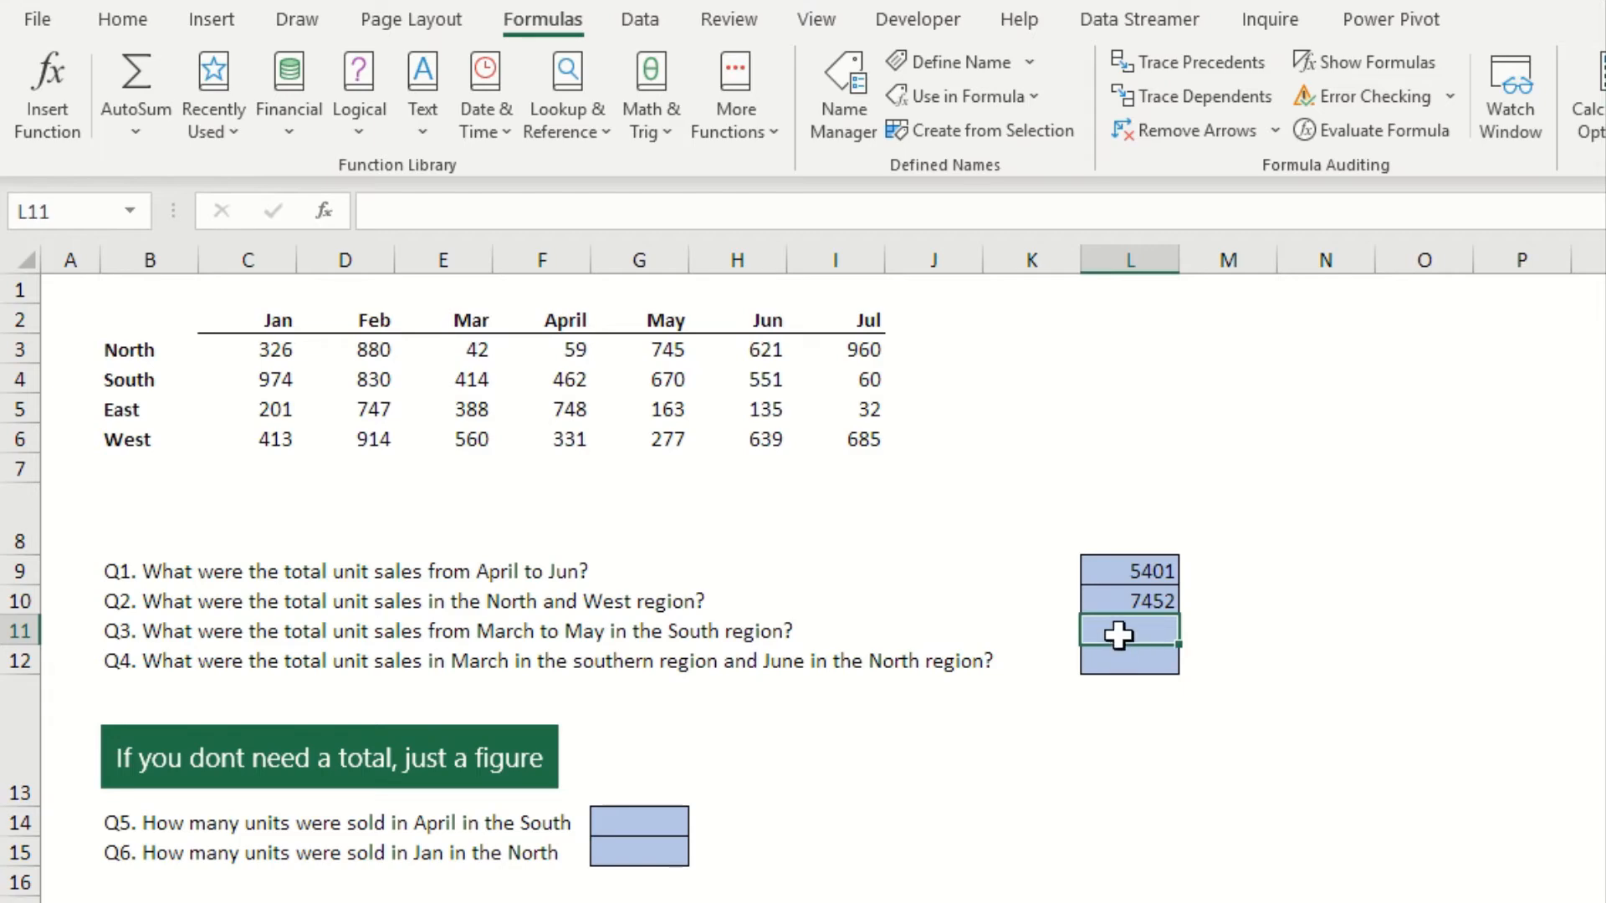
Answer Q3 in L11 by summing the South figures for March to May with =SUM((Mar,April,may) south)
{"action": "type", "text": "=sum"}
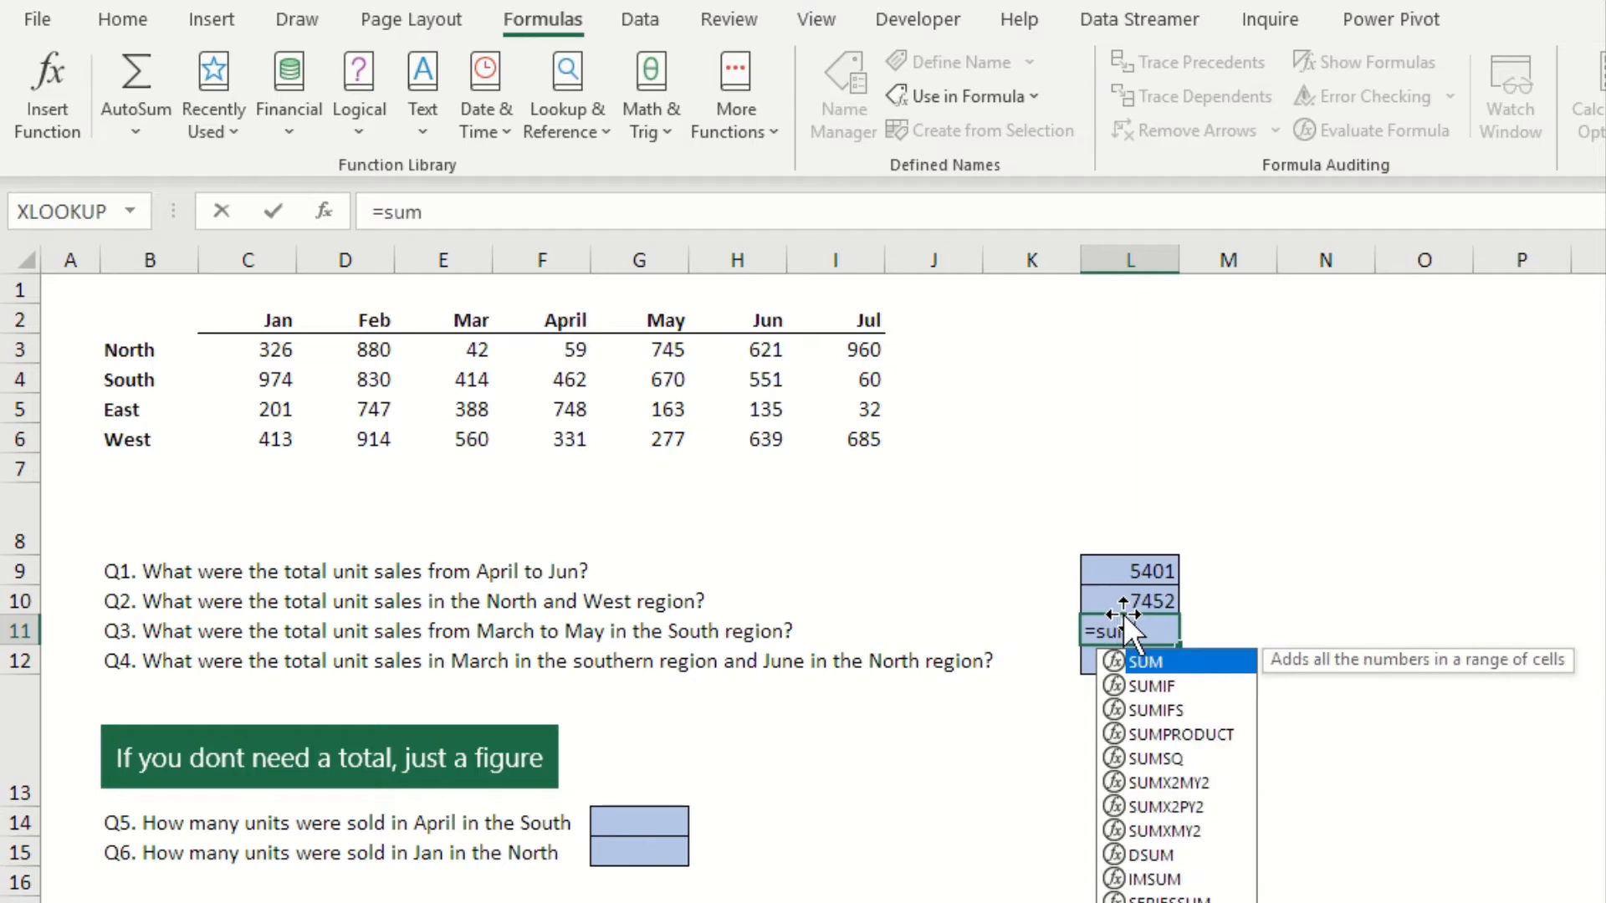
{"action": "key", "text": "Tab"}
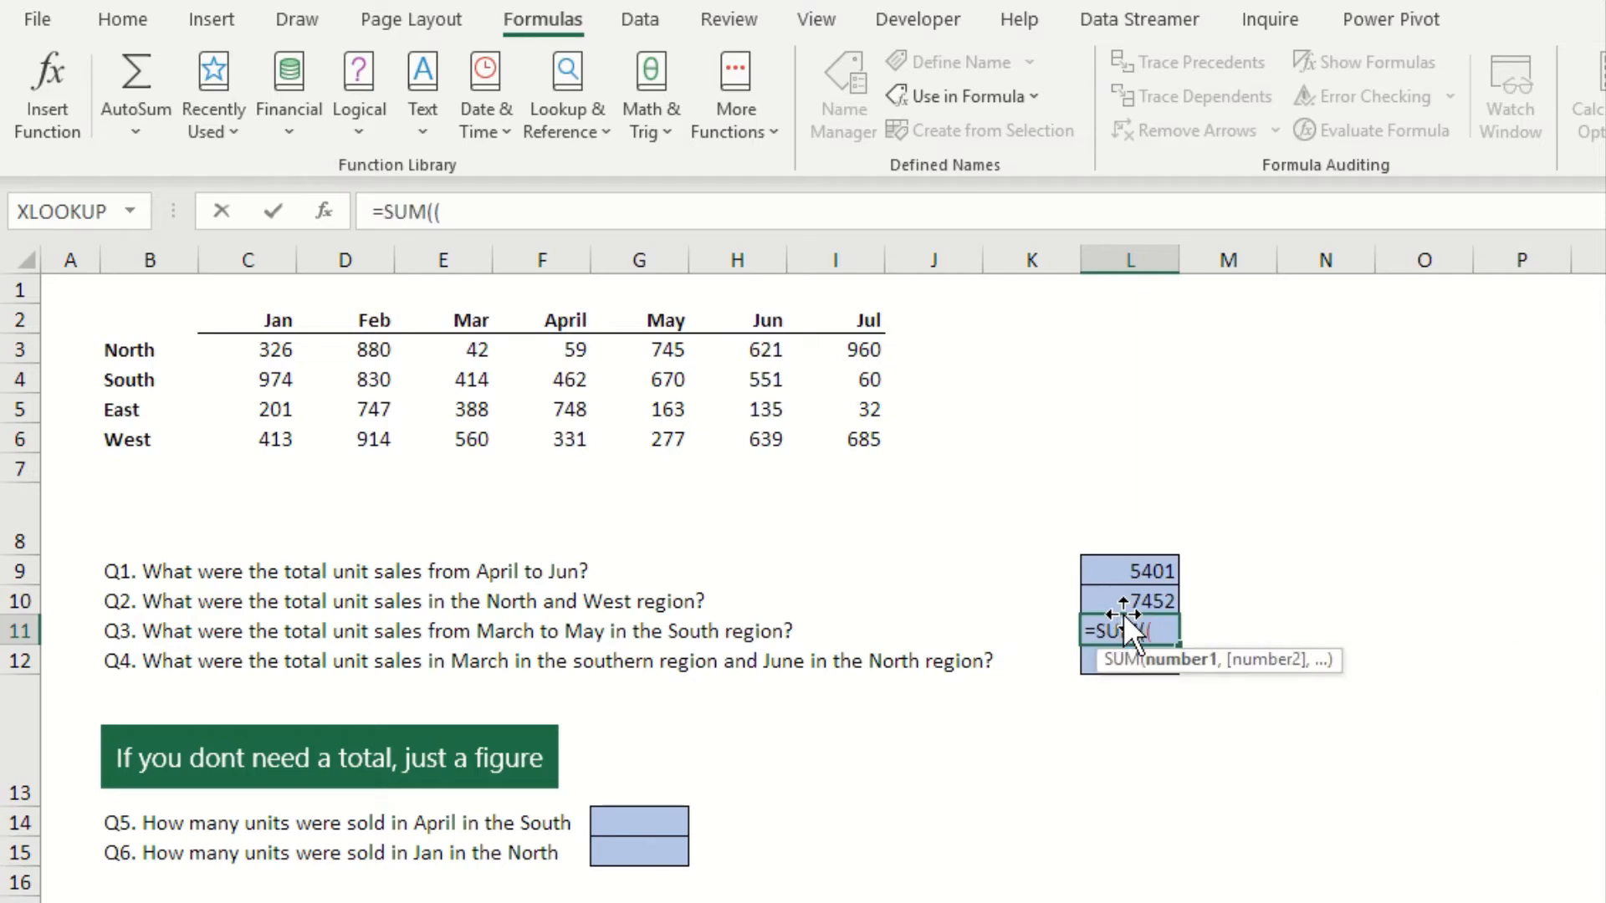
{"action": "type", "text": "March"}
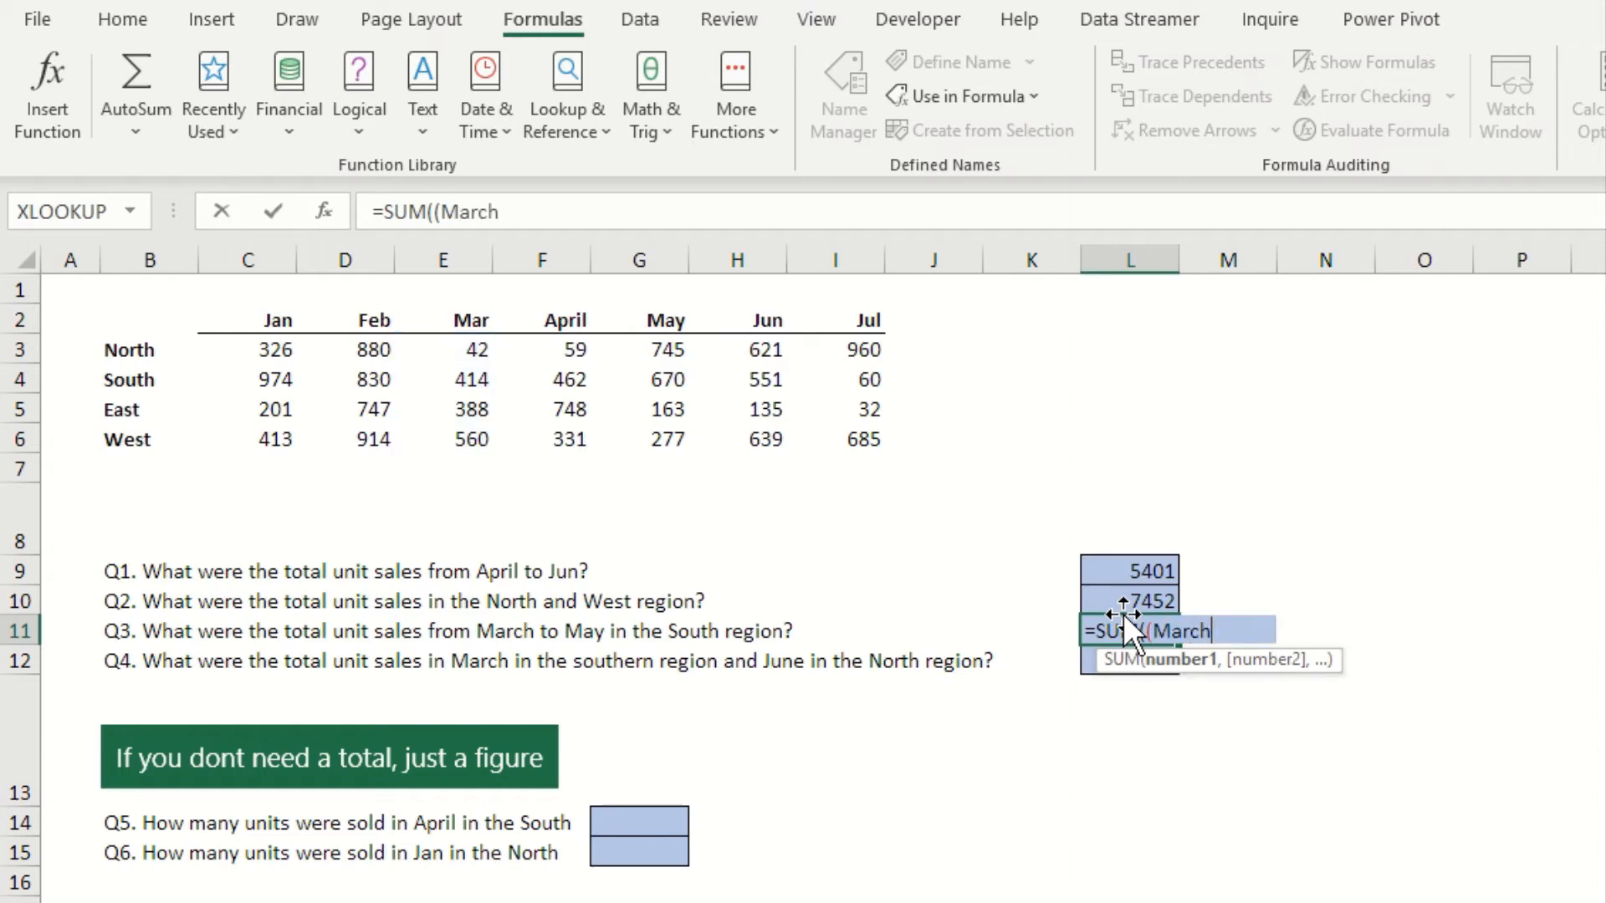
{"action": "key", "text": "BackSpace"}
{"action": "key", "text": "BackSpace"}
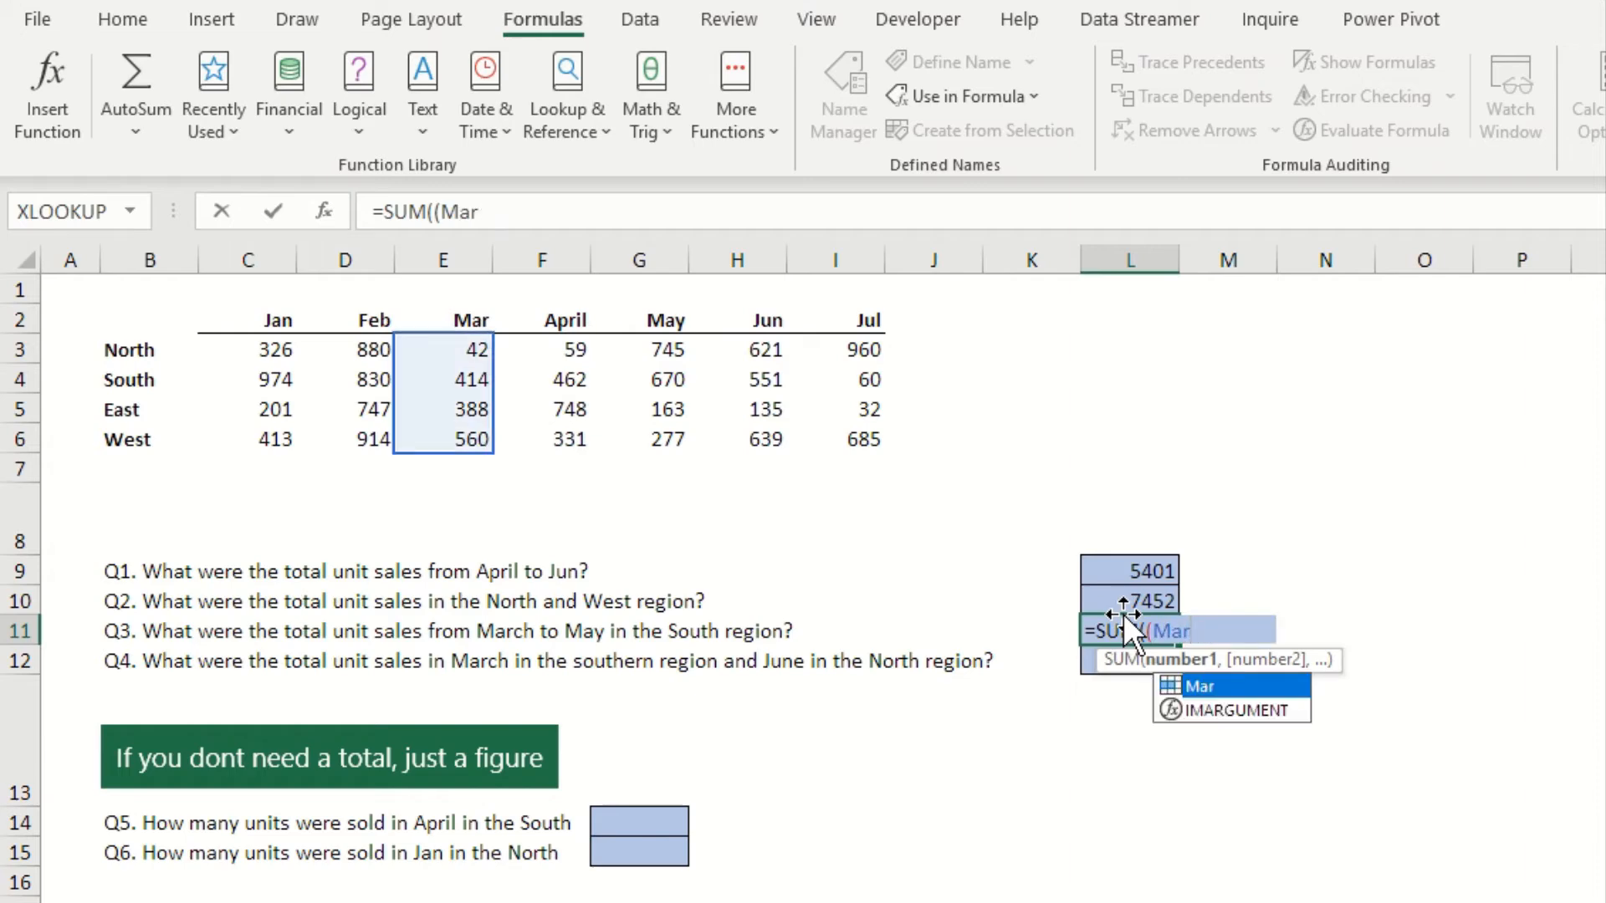
{"action": "type", "text": ",apri"}
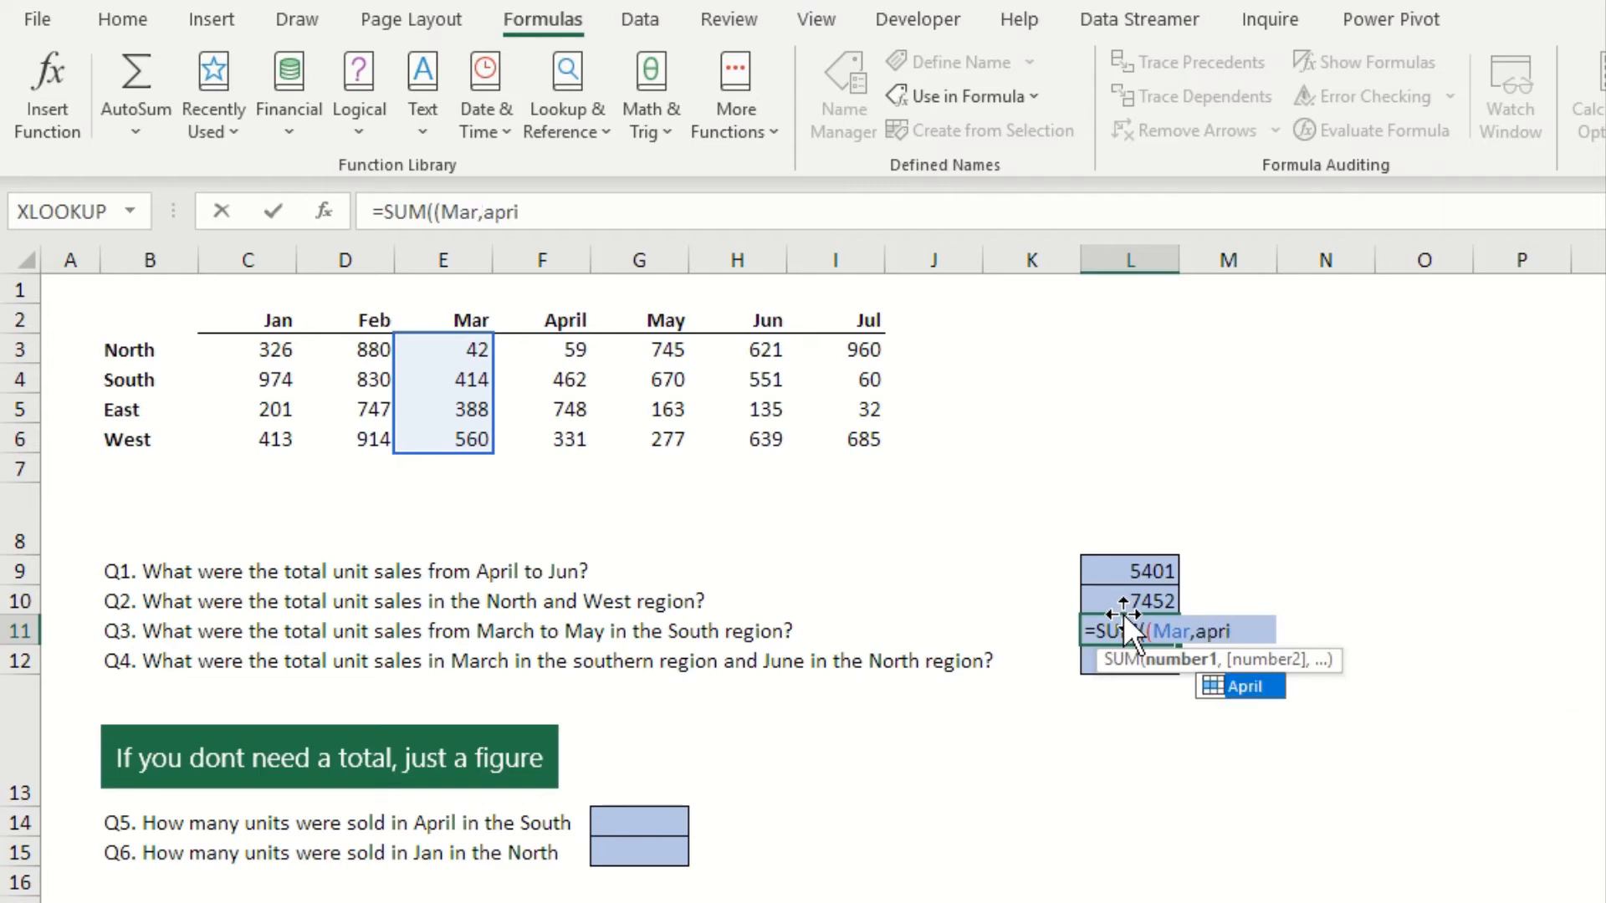
{"action": "key", "text": "Tab"}
{"action": "type", "text": ","}
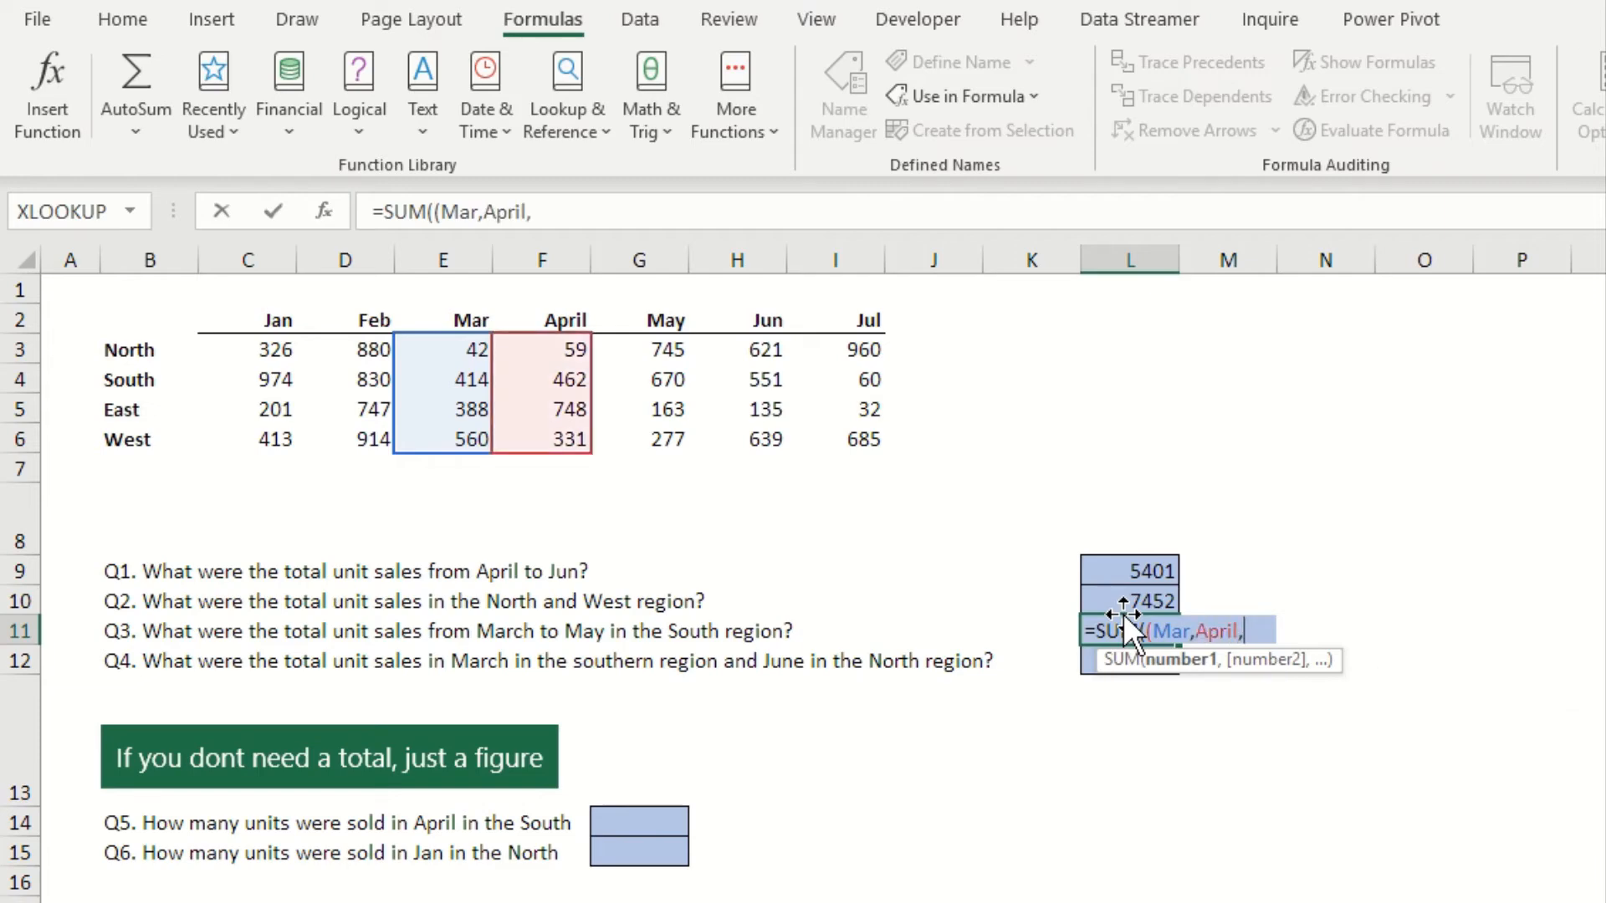
{"action": "type", "text": "may"}
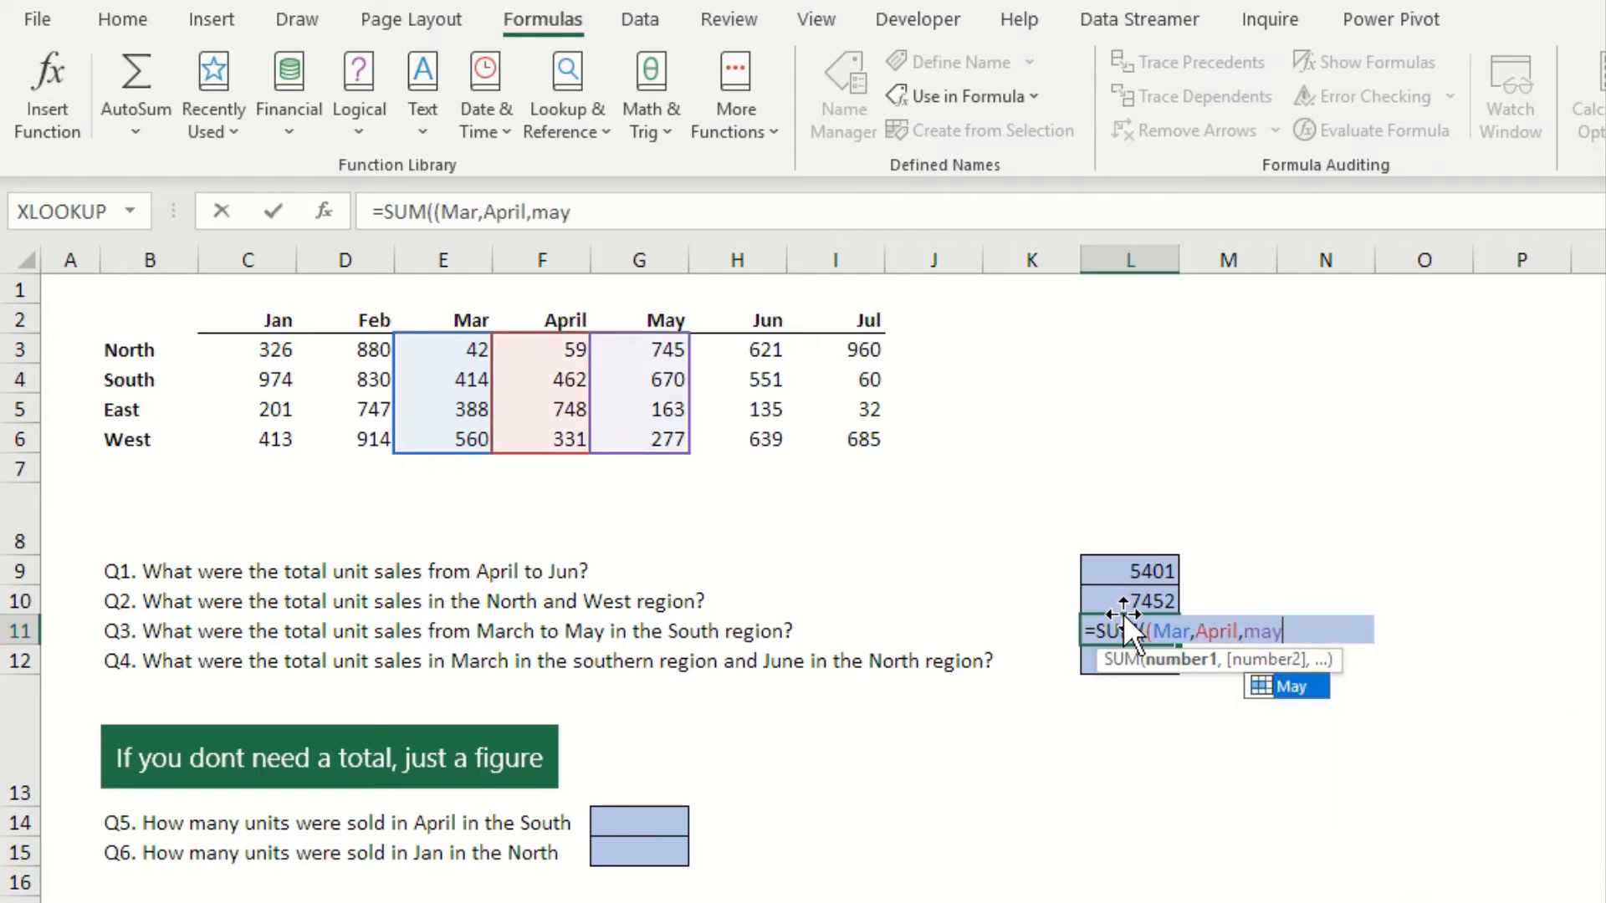
{"action": "type", "text": ")"}
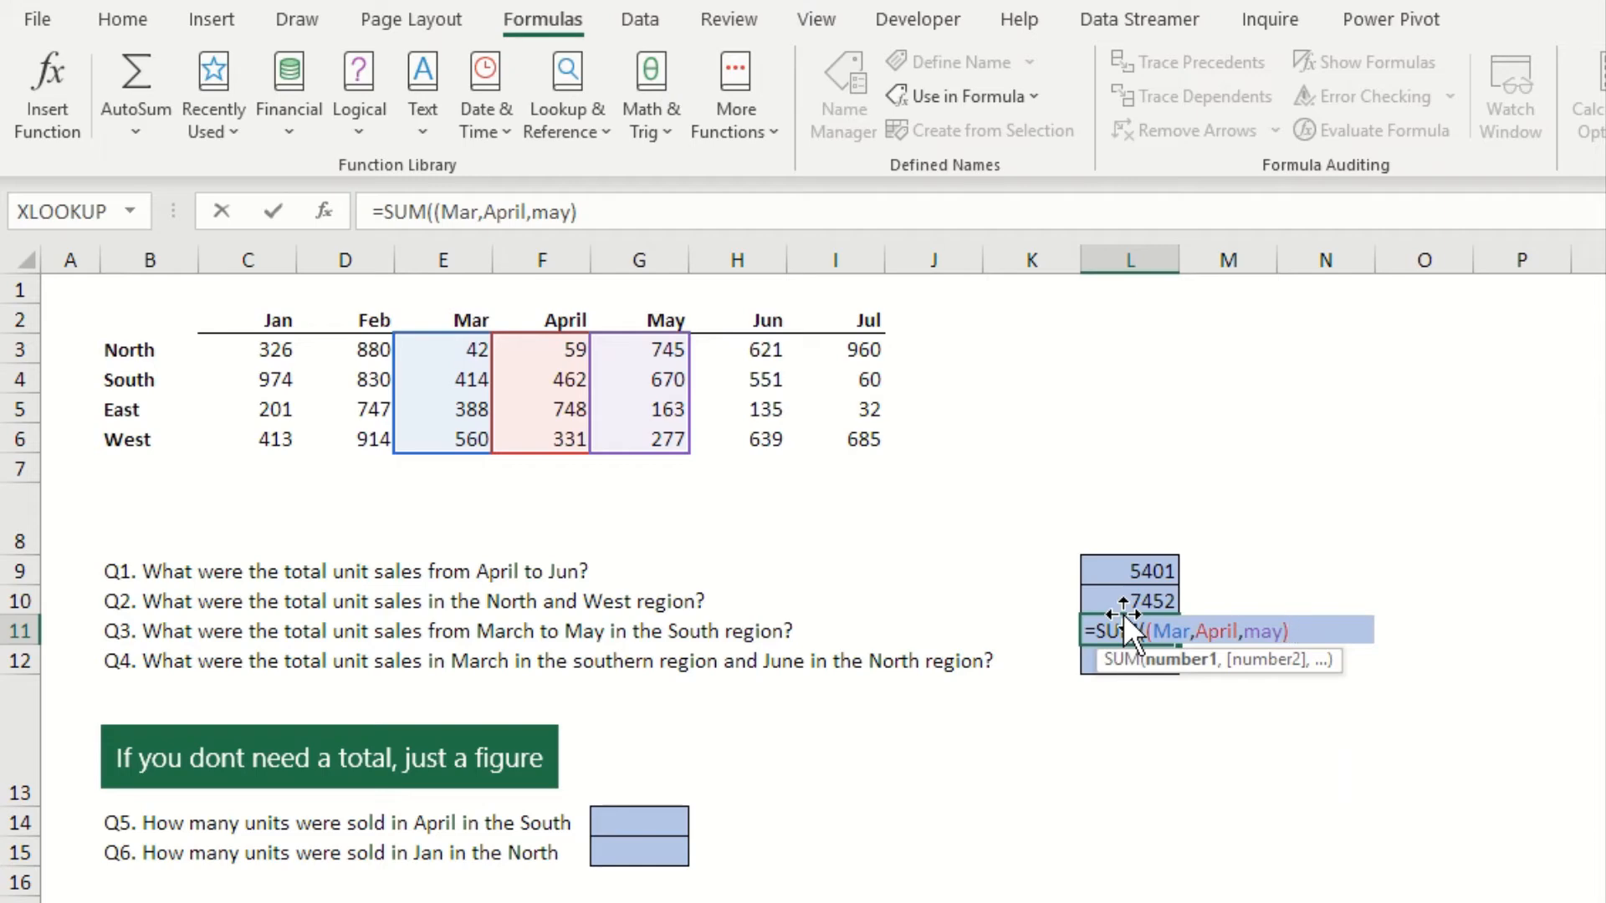
{"action": "type", "text": "south"}
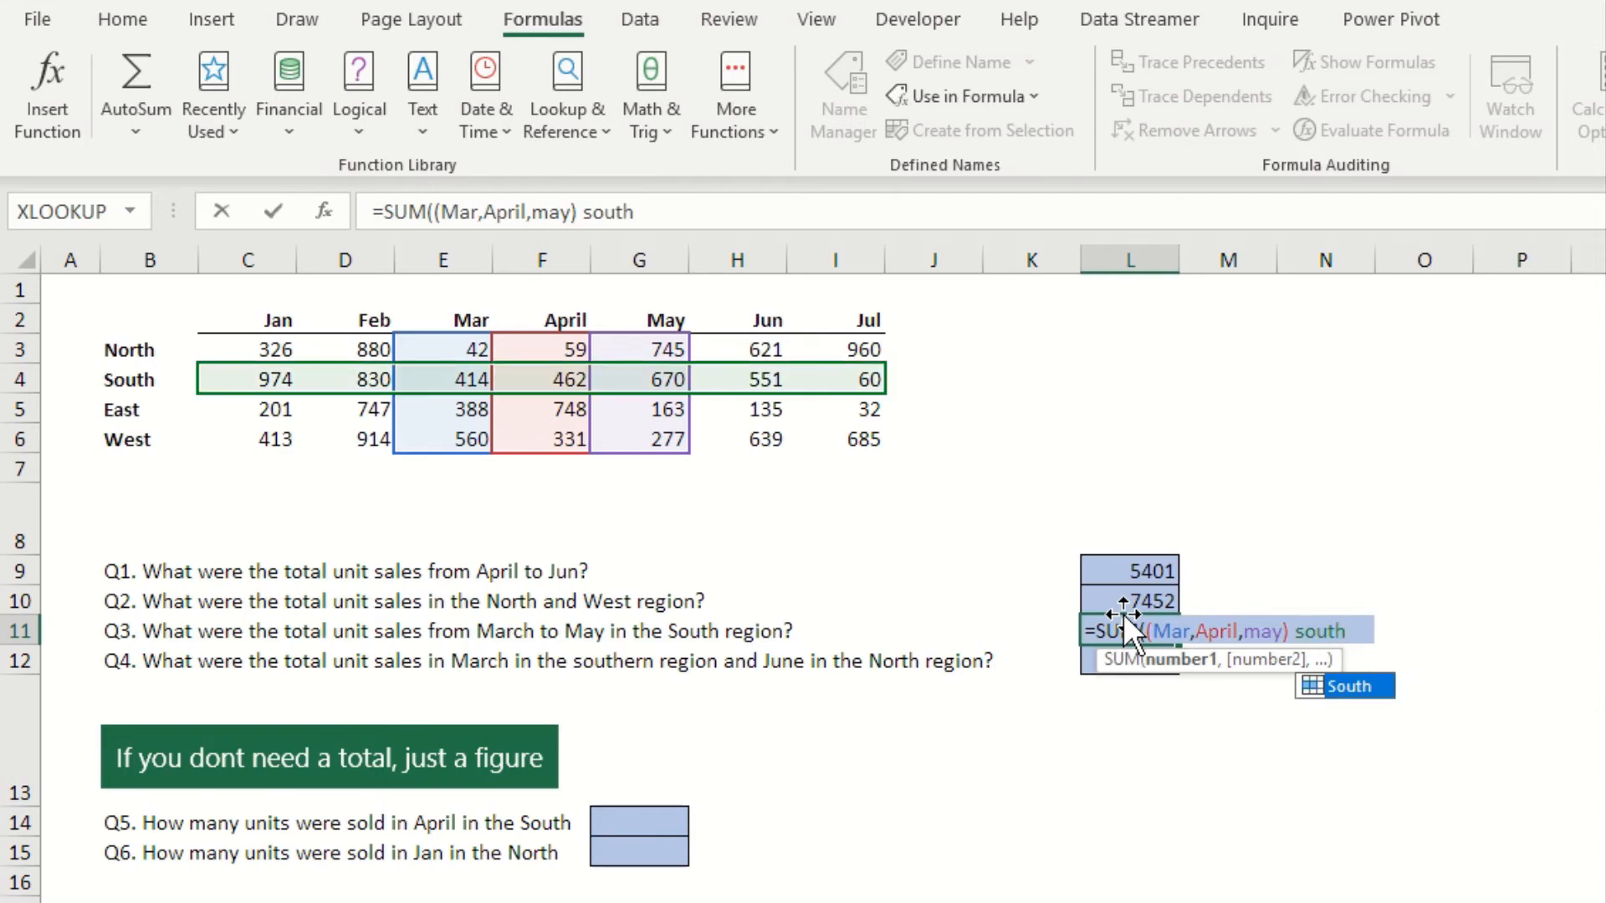
{"action": "type", "text": ")"}
{"action": "key", "text": "Return"}
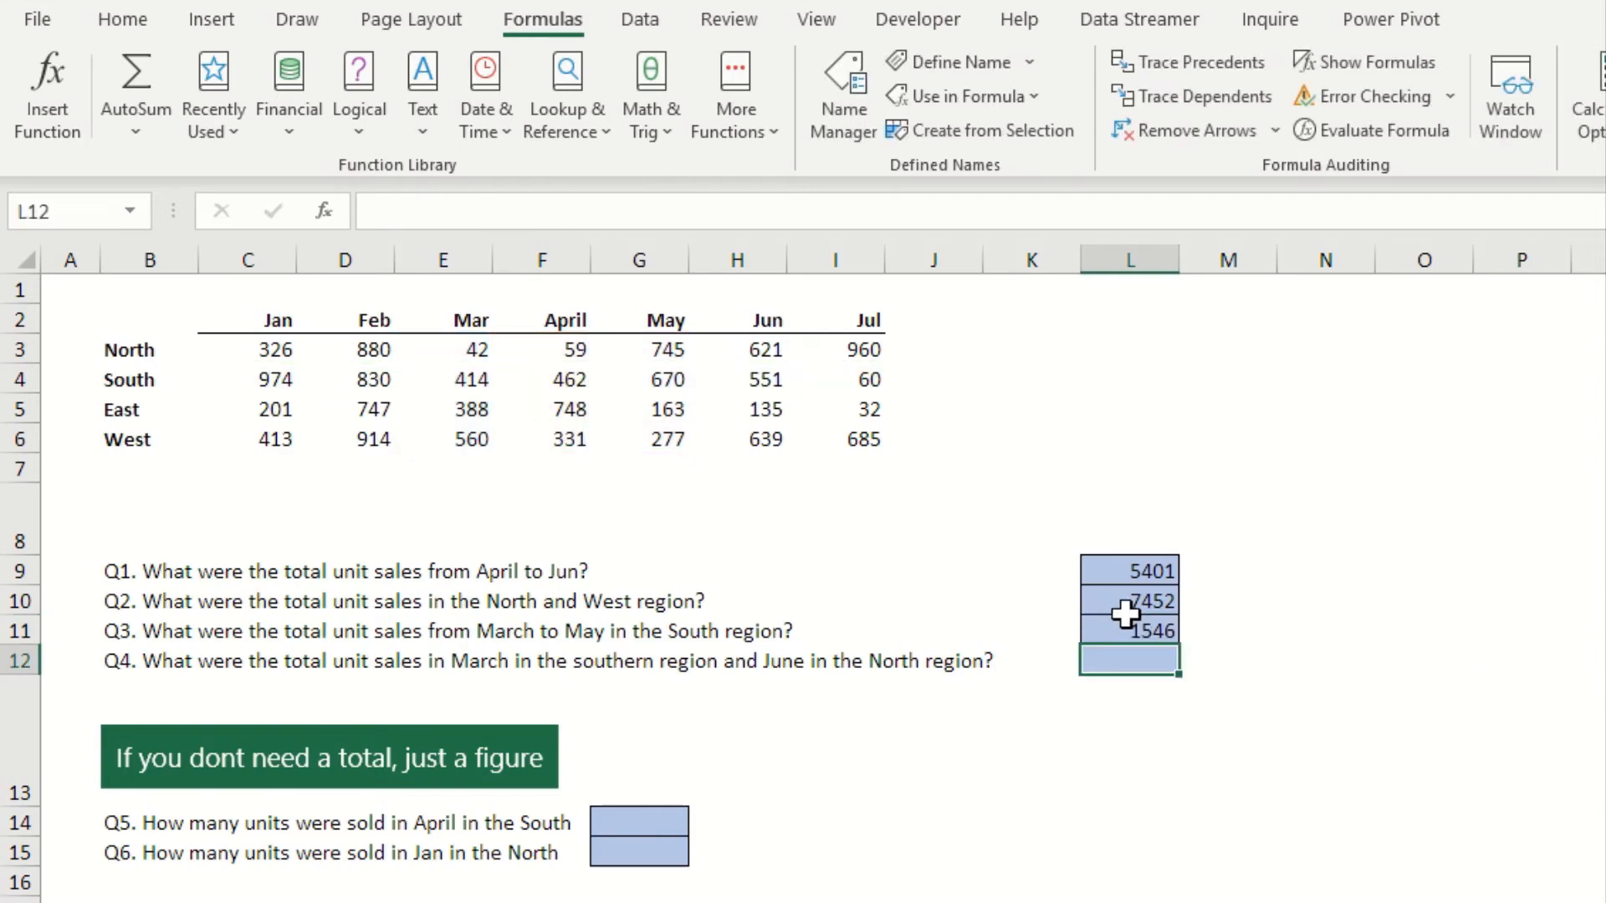
{"action": "left_click", "coordinate": [1133, 626]}
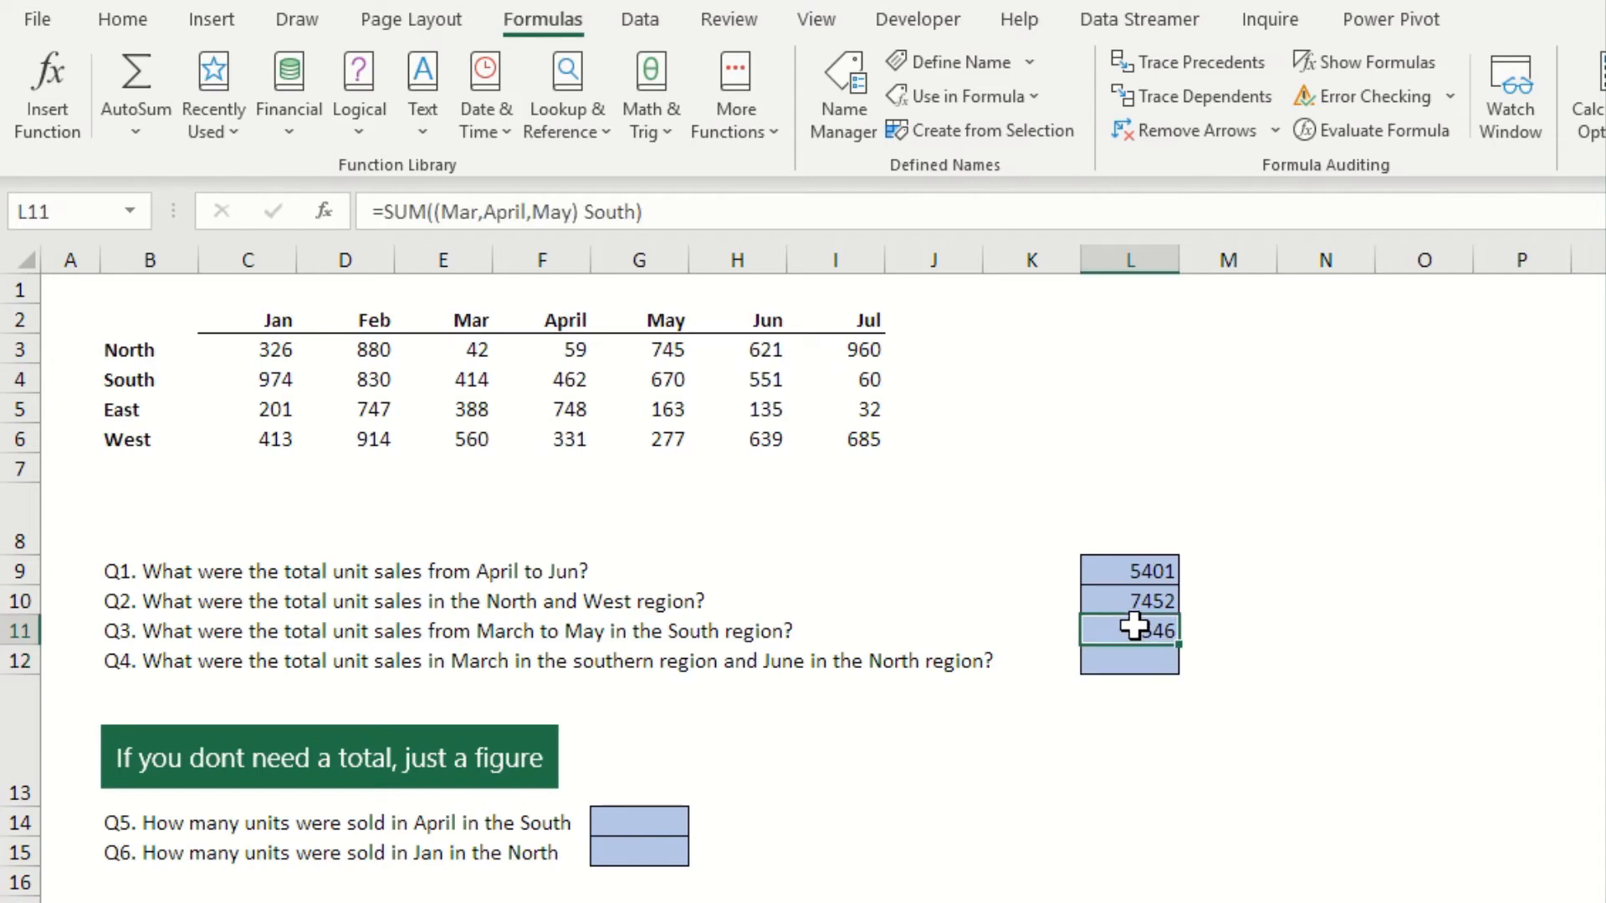
Answer Q4 in L12 by adding the March South and June North intersections with =SUM(mar south,jun north)
{"action": "left_click", "coordinate": [1138, 663]}
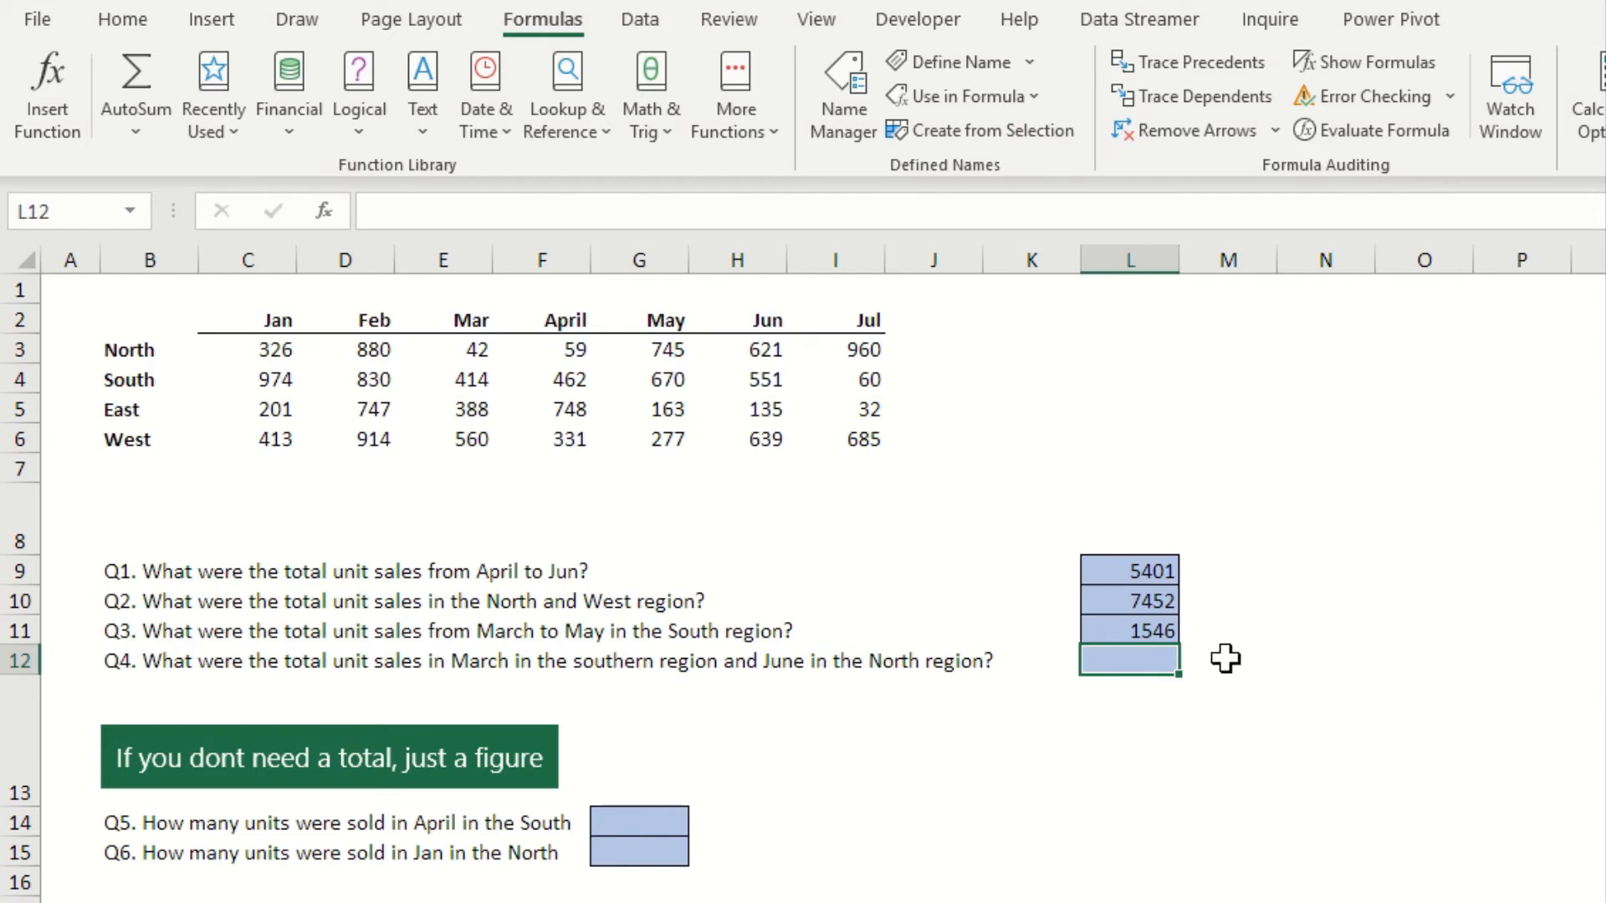
{"action": "type", "text": "=sum"}
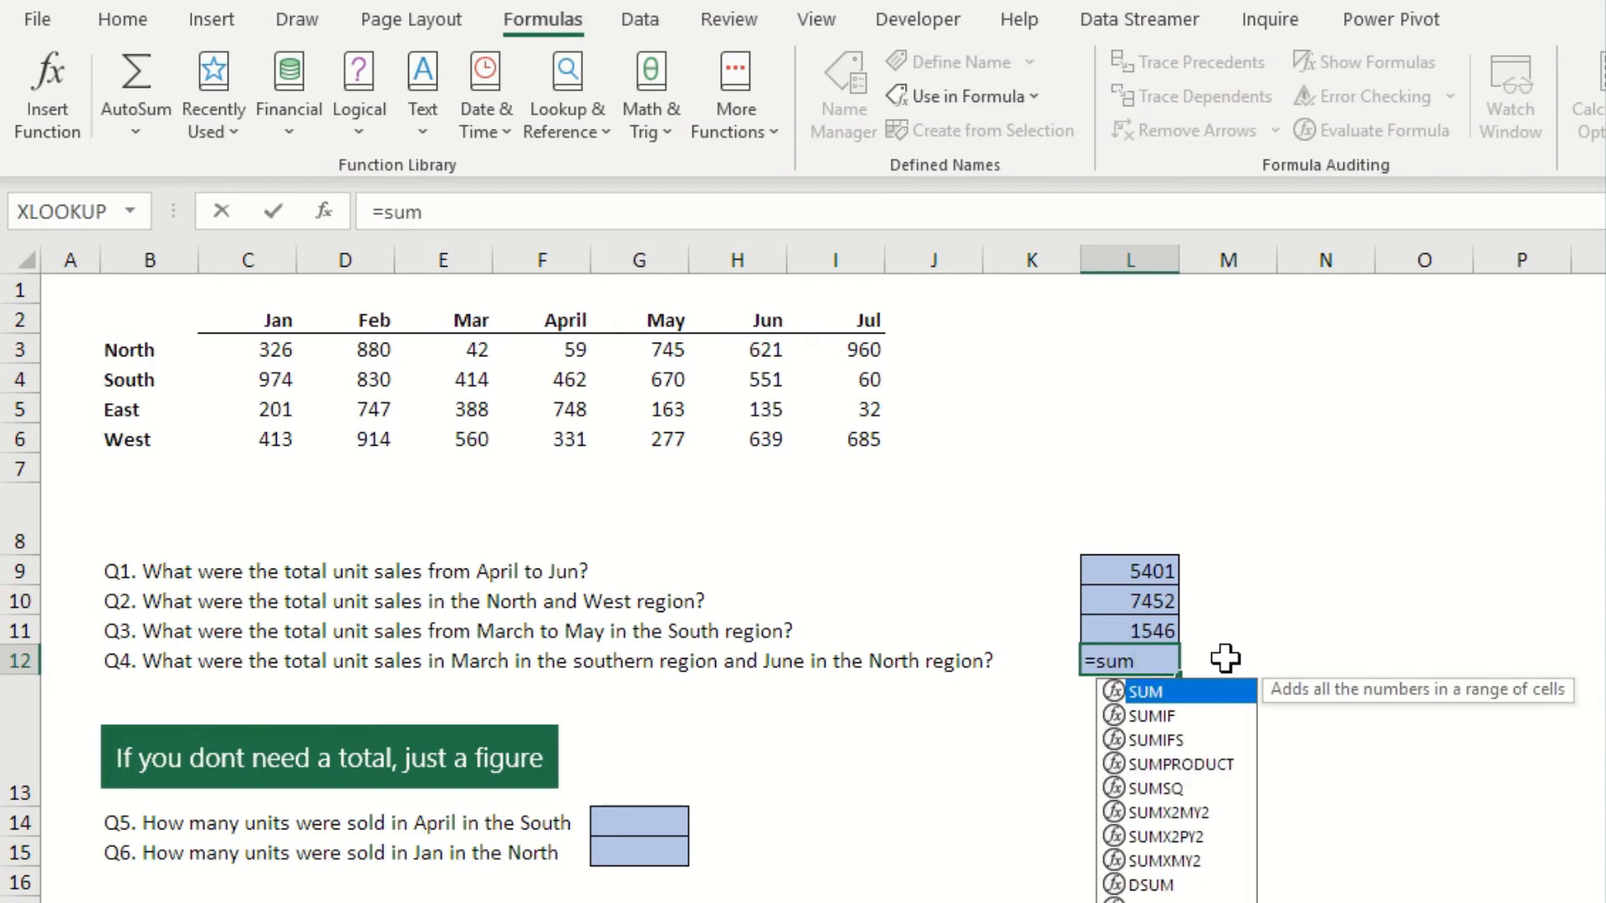
{"action": "key", "text": "Tab"}
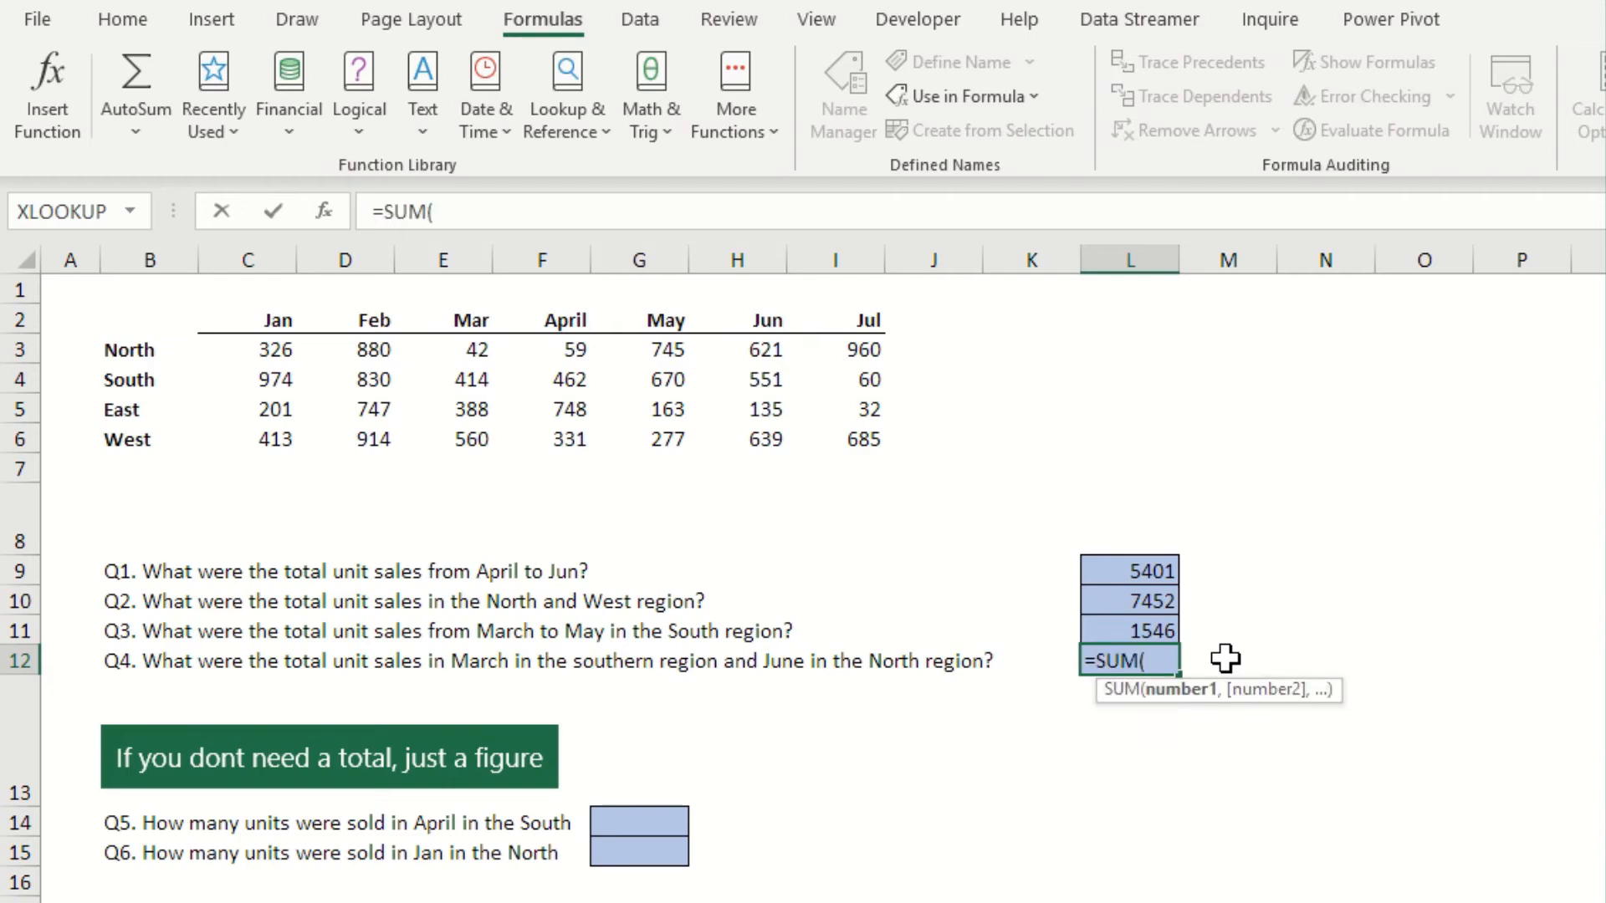
{"action": "type", "text": "mar "}
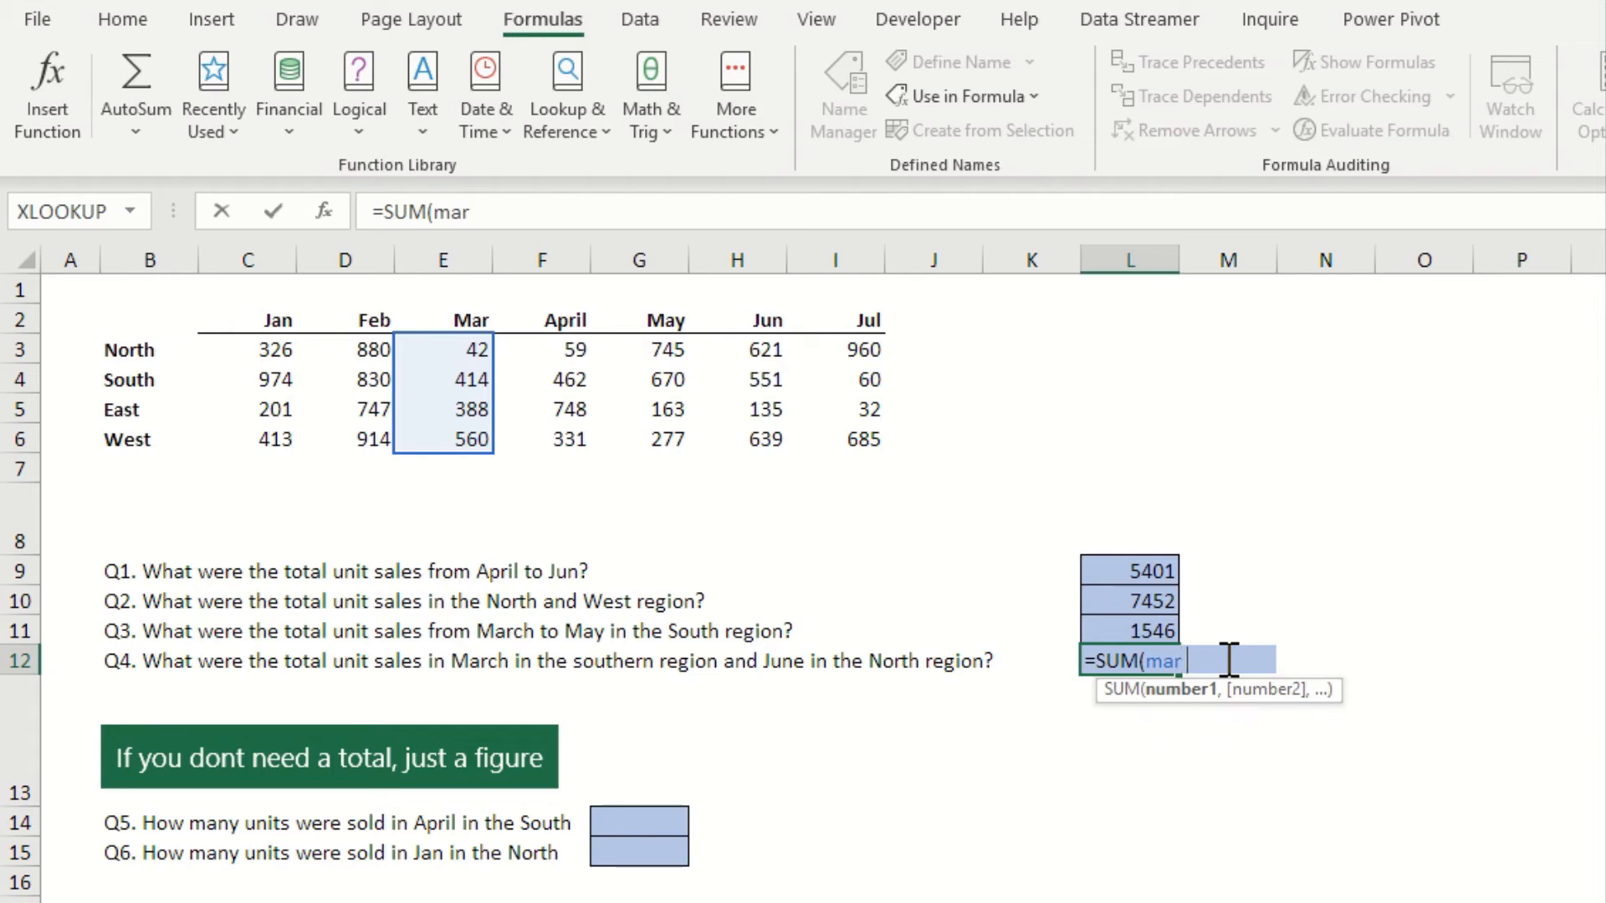
{"action": "type", "text": "s"}
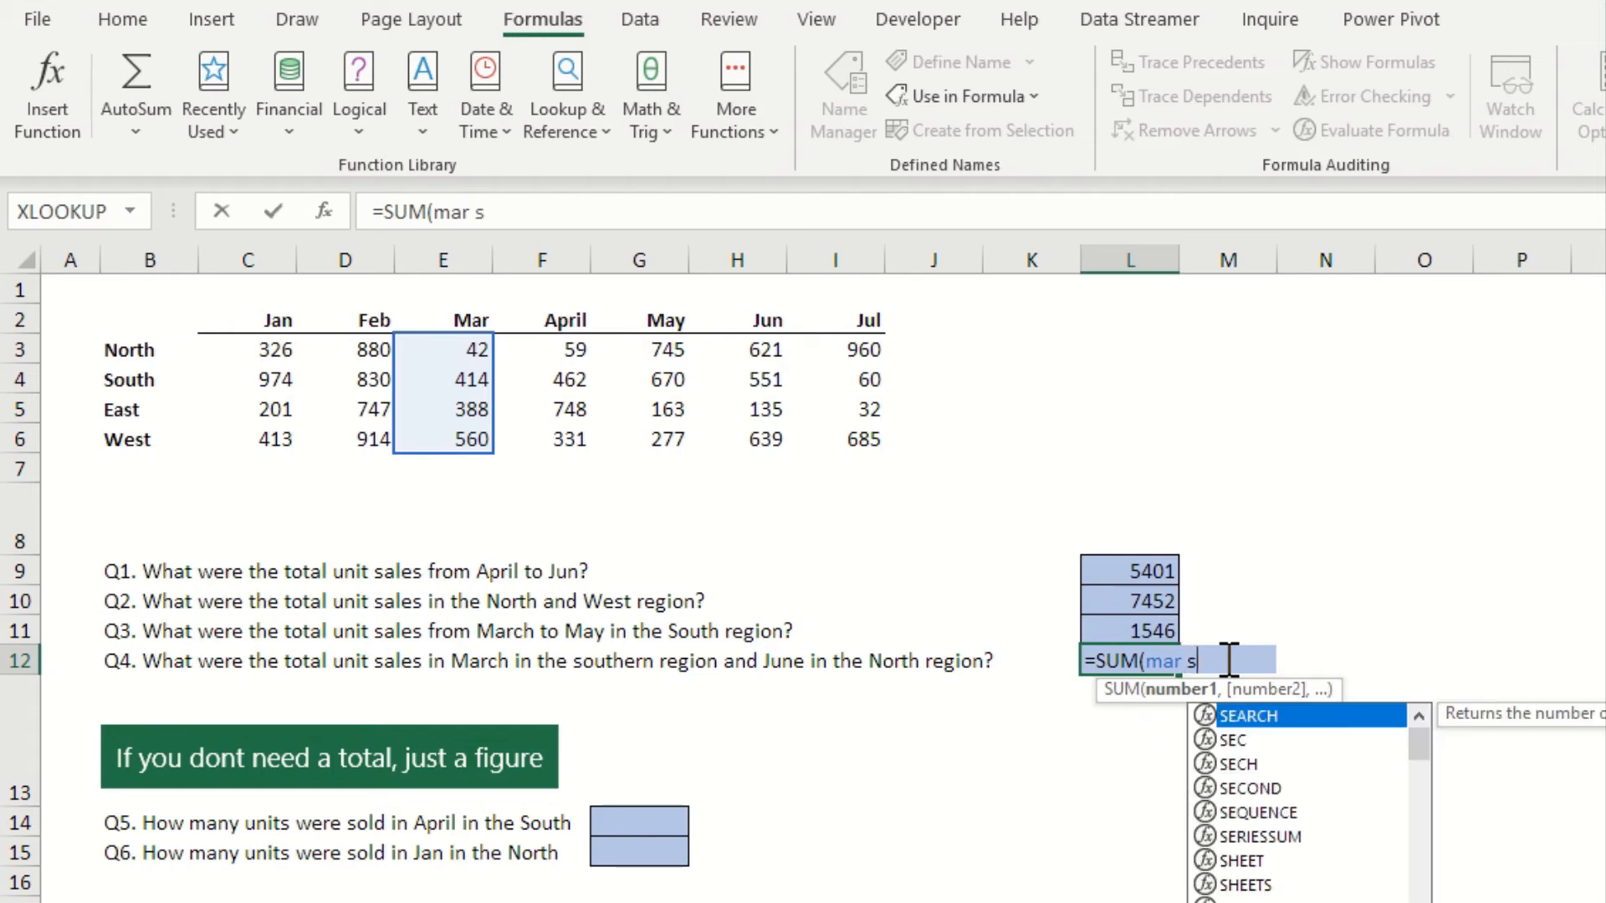
{"action": "type", "text": "outh"}
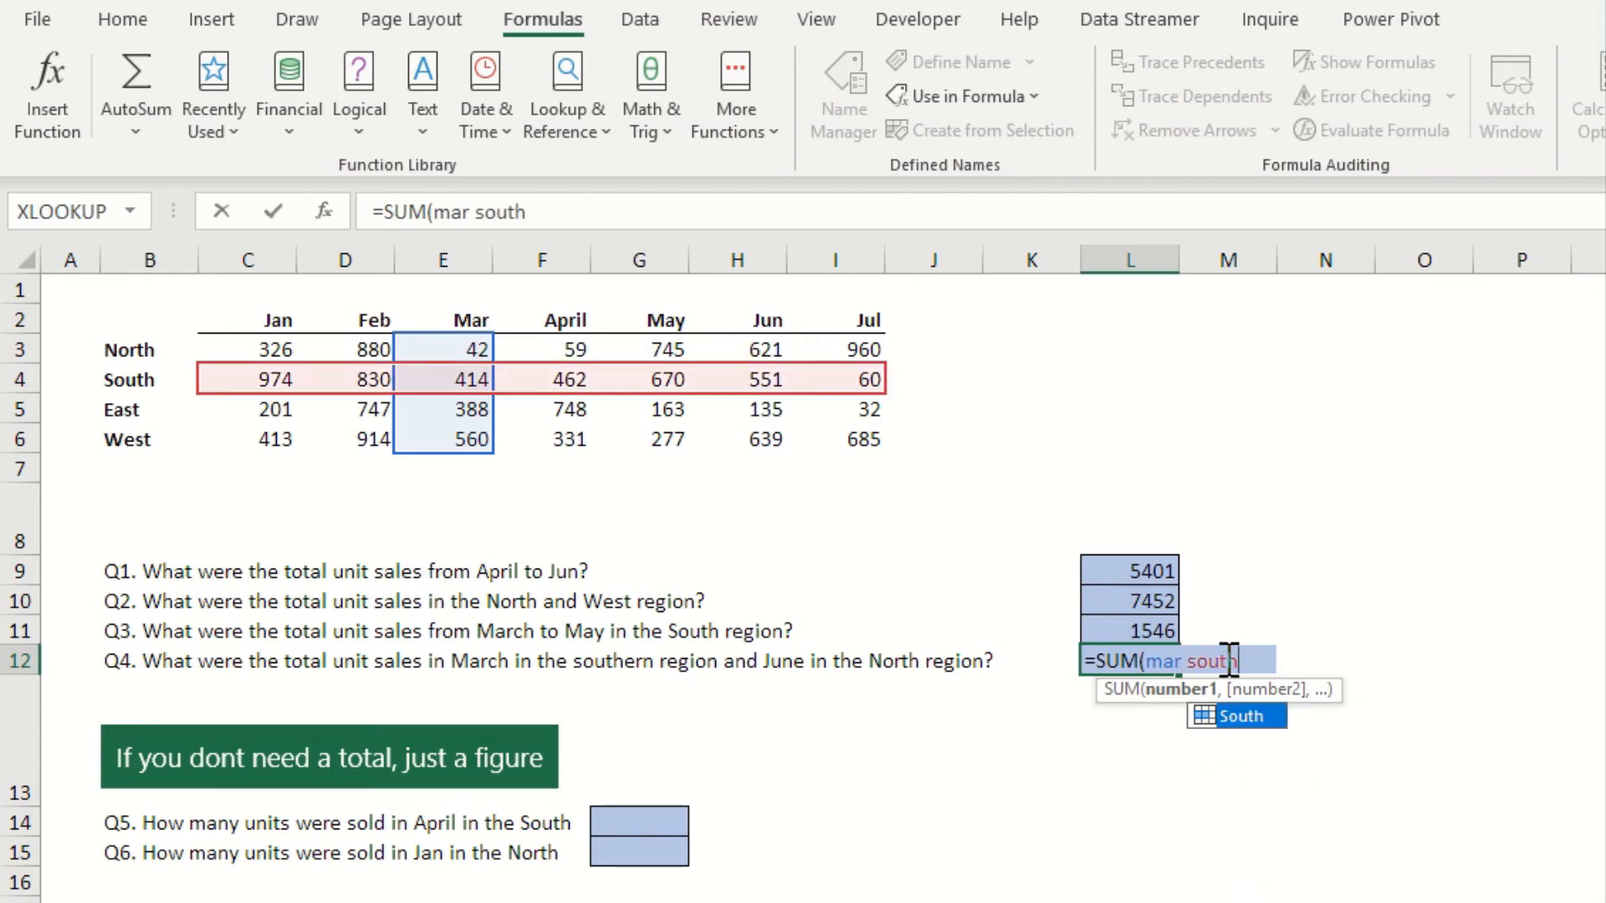
{"action": "type", "text": ","}
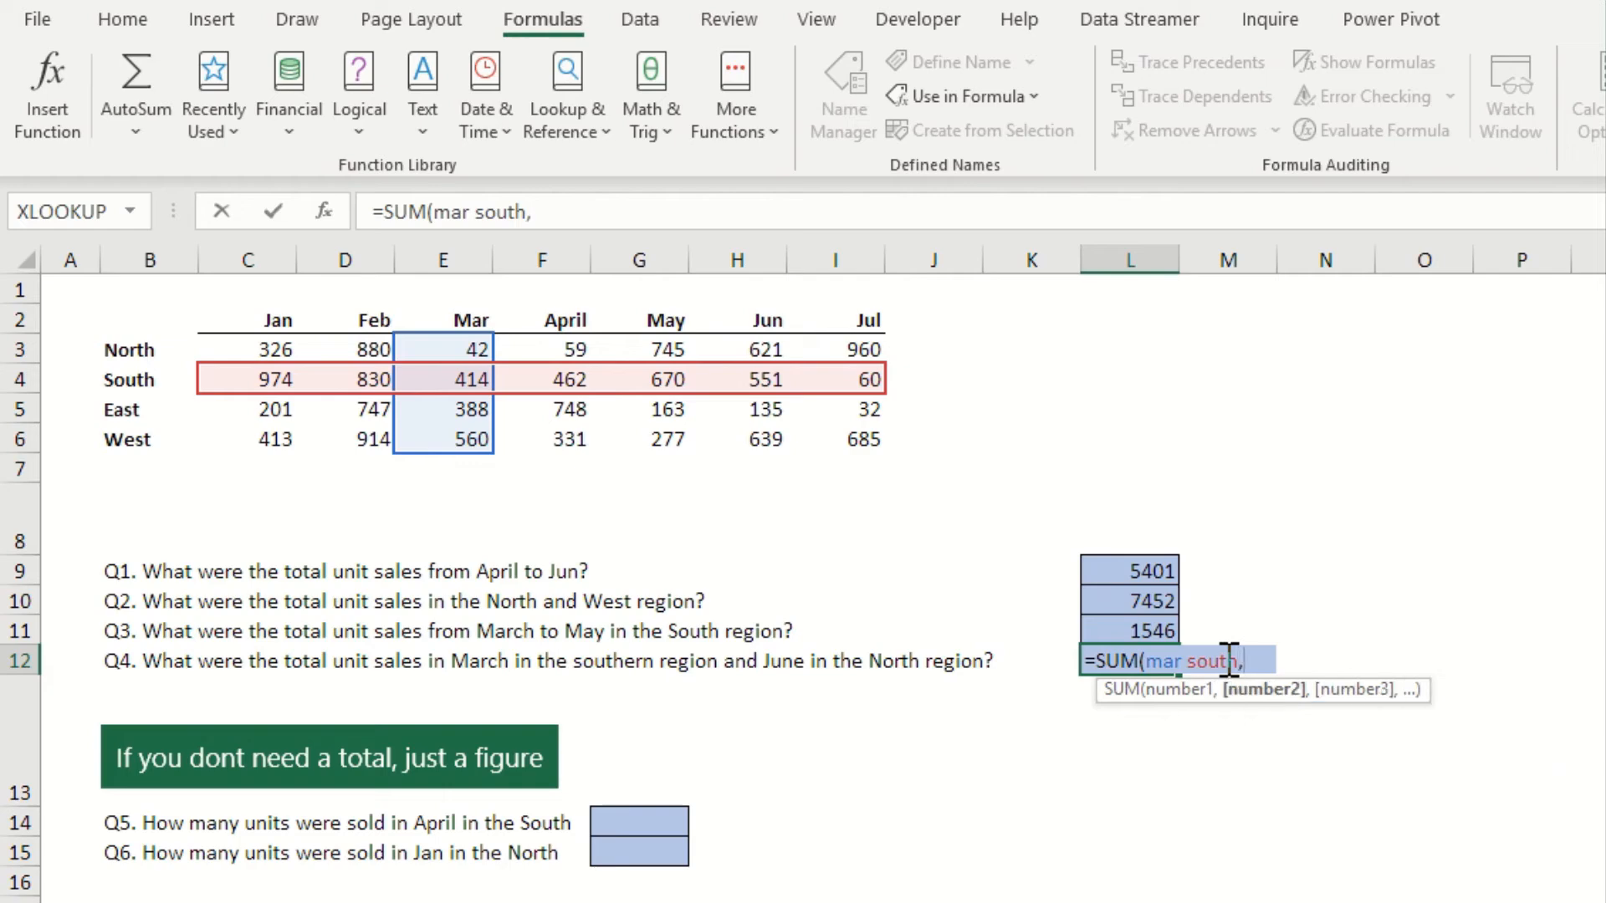
{"action": "type", "text": "jun"}
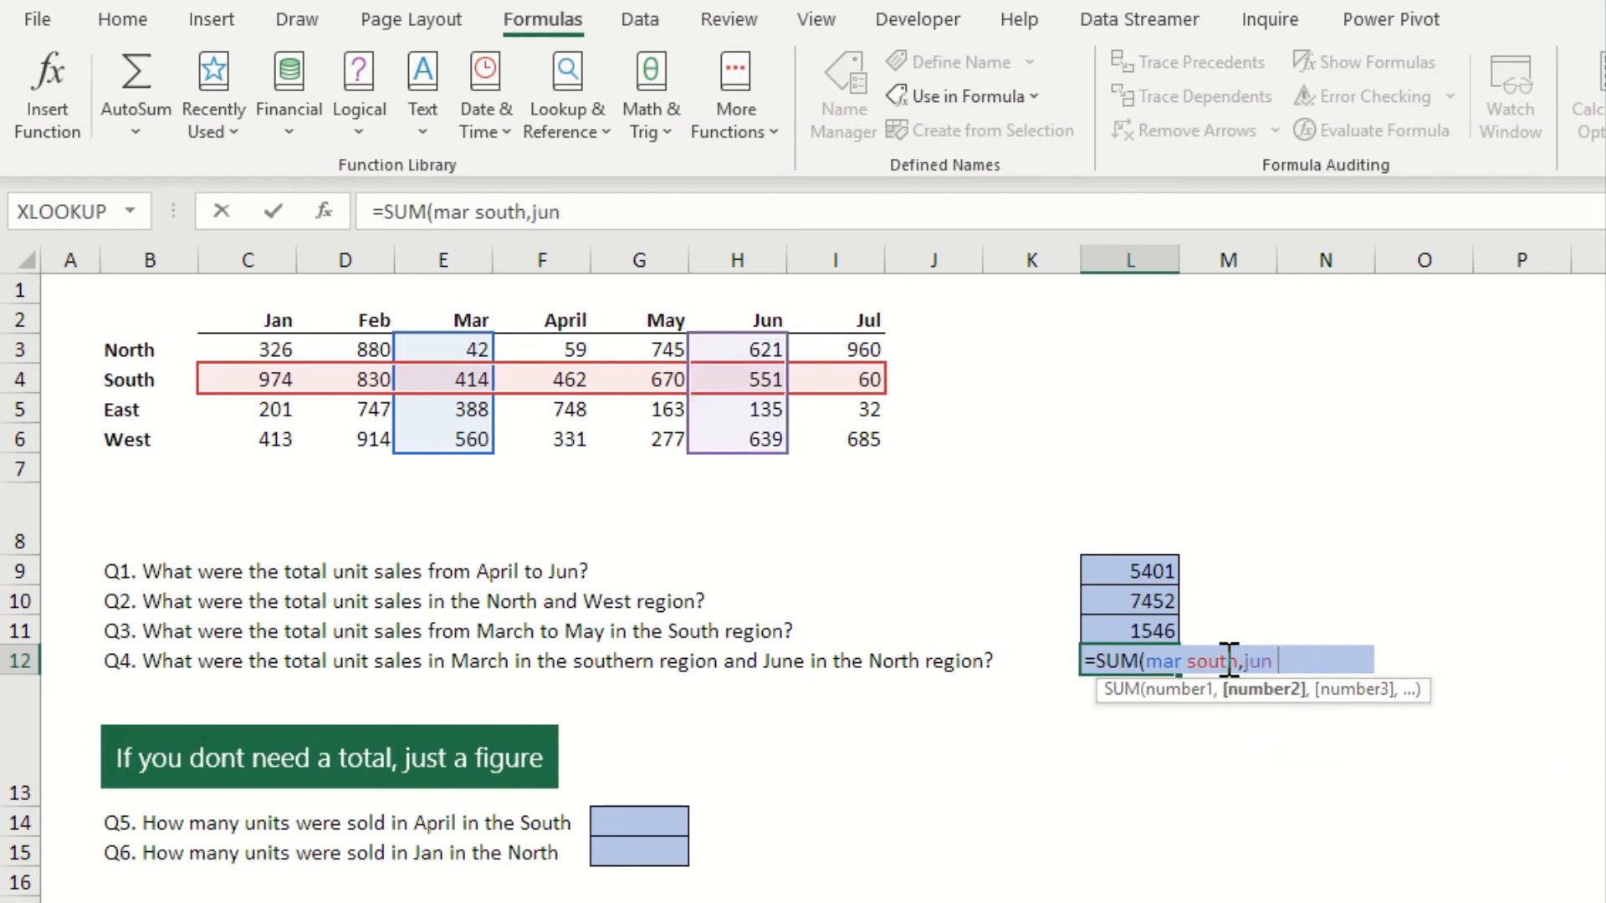
{"action": "type", "text": " noth"}
{"action": "key", "text": "BackSpace"}
{"action": "key", "text": "BackSpace"}
{"action": "type", "text": "r"}
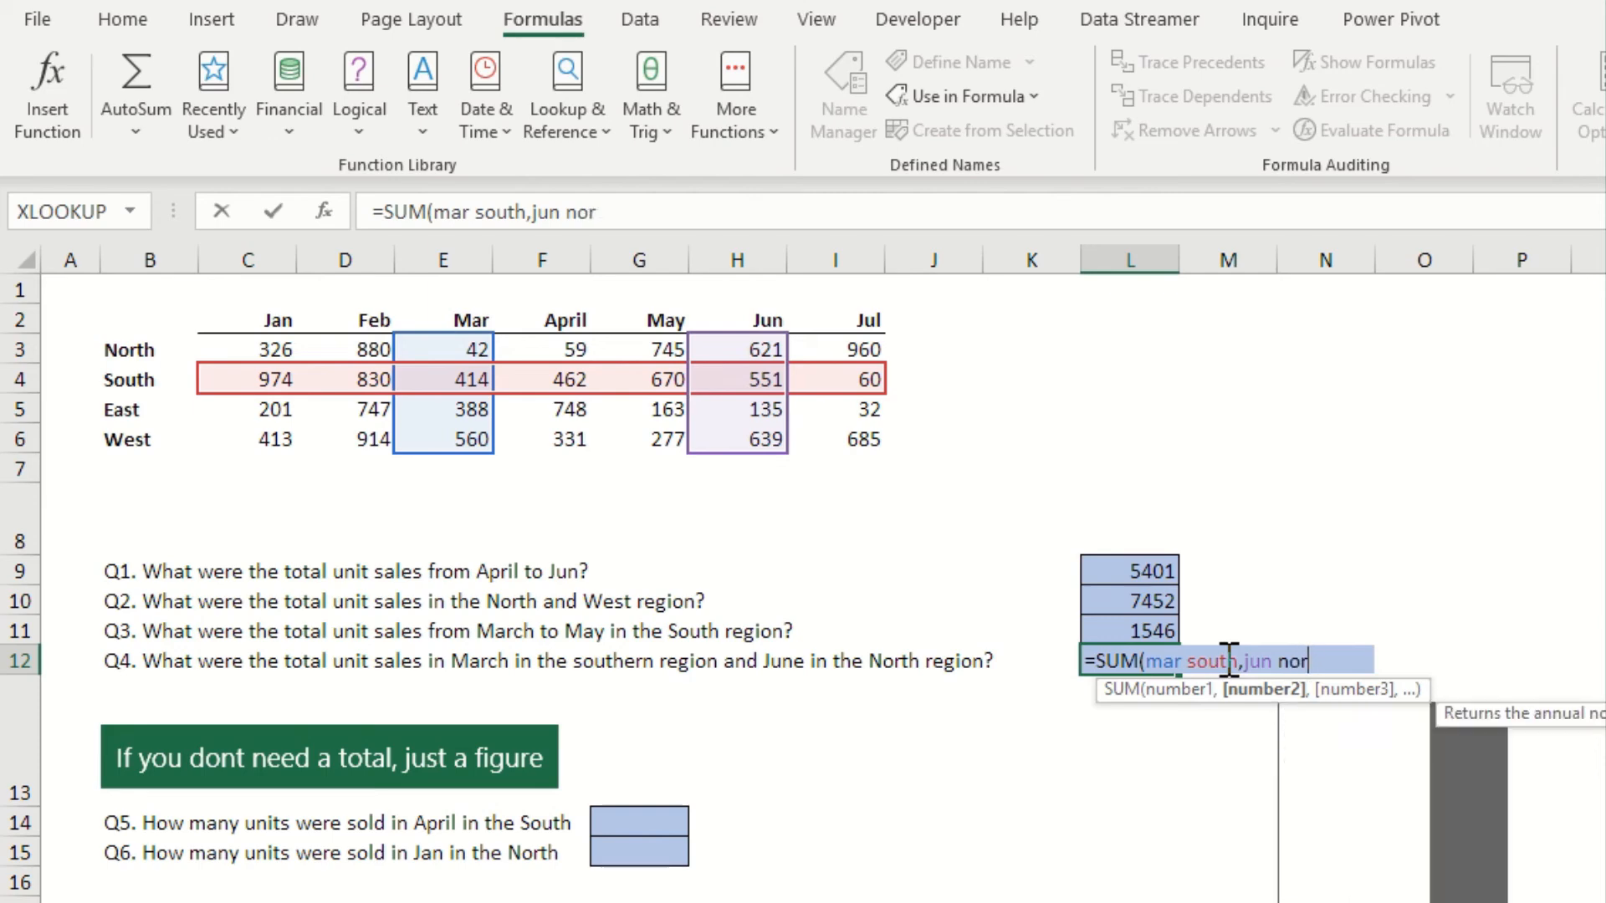
{"action": "type", "text": "th"}
{"action": "key", "text": "Return"}
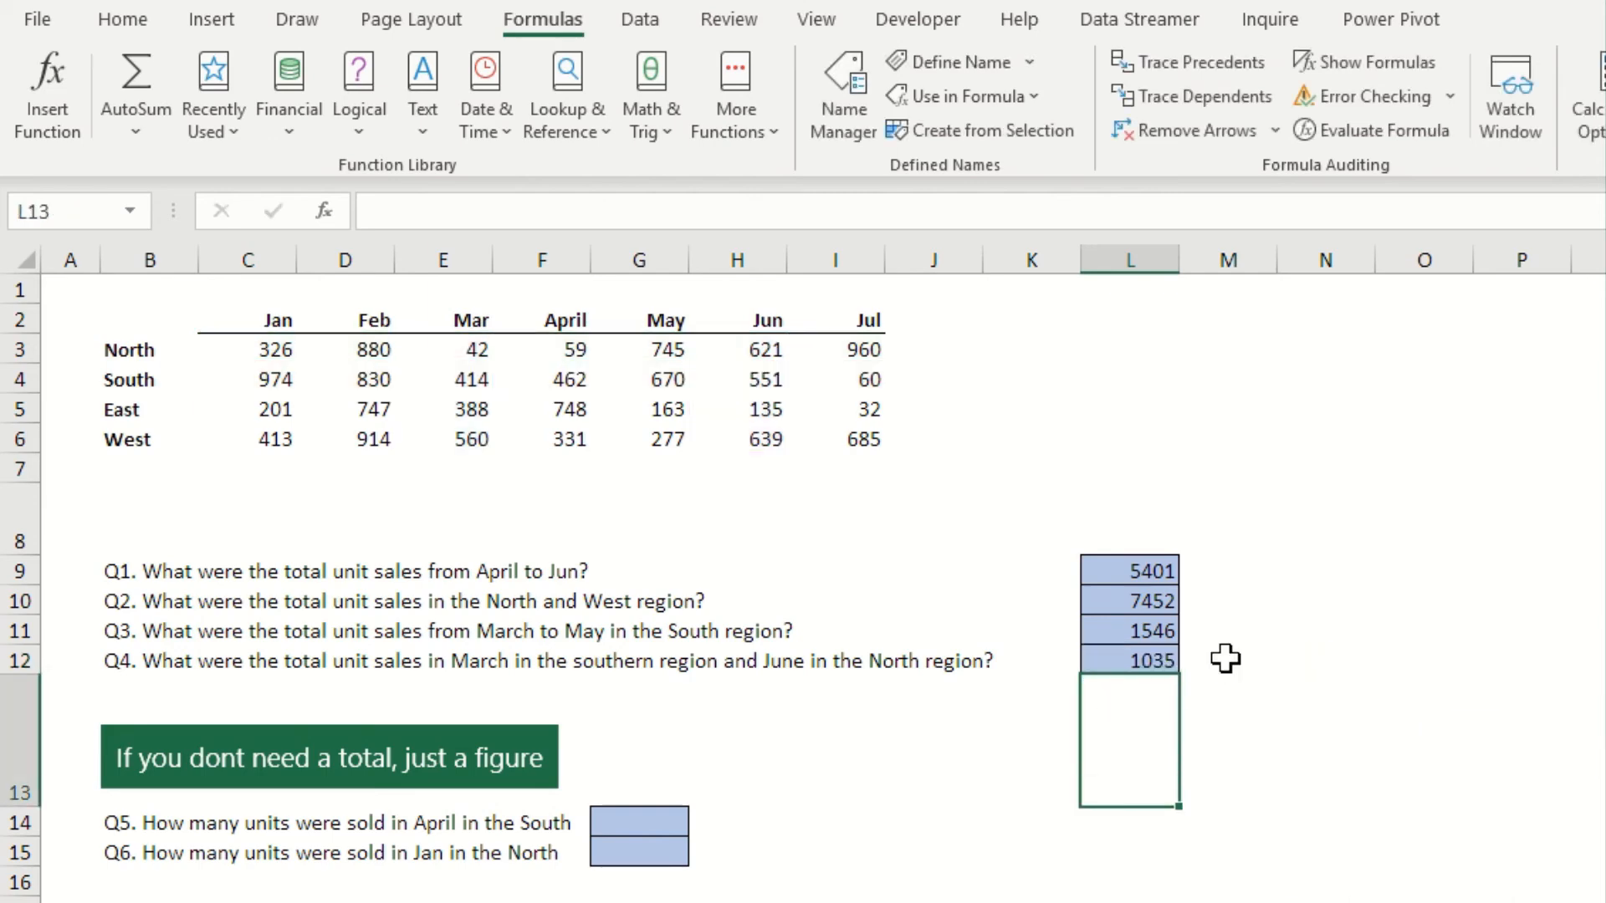
{"action": "left_click", "coordinate": [1143, 657]}
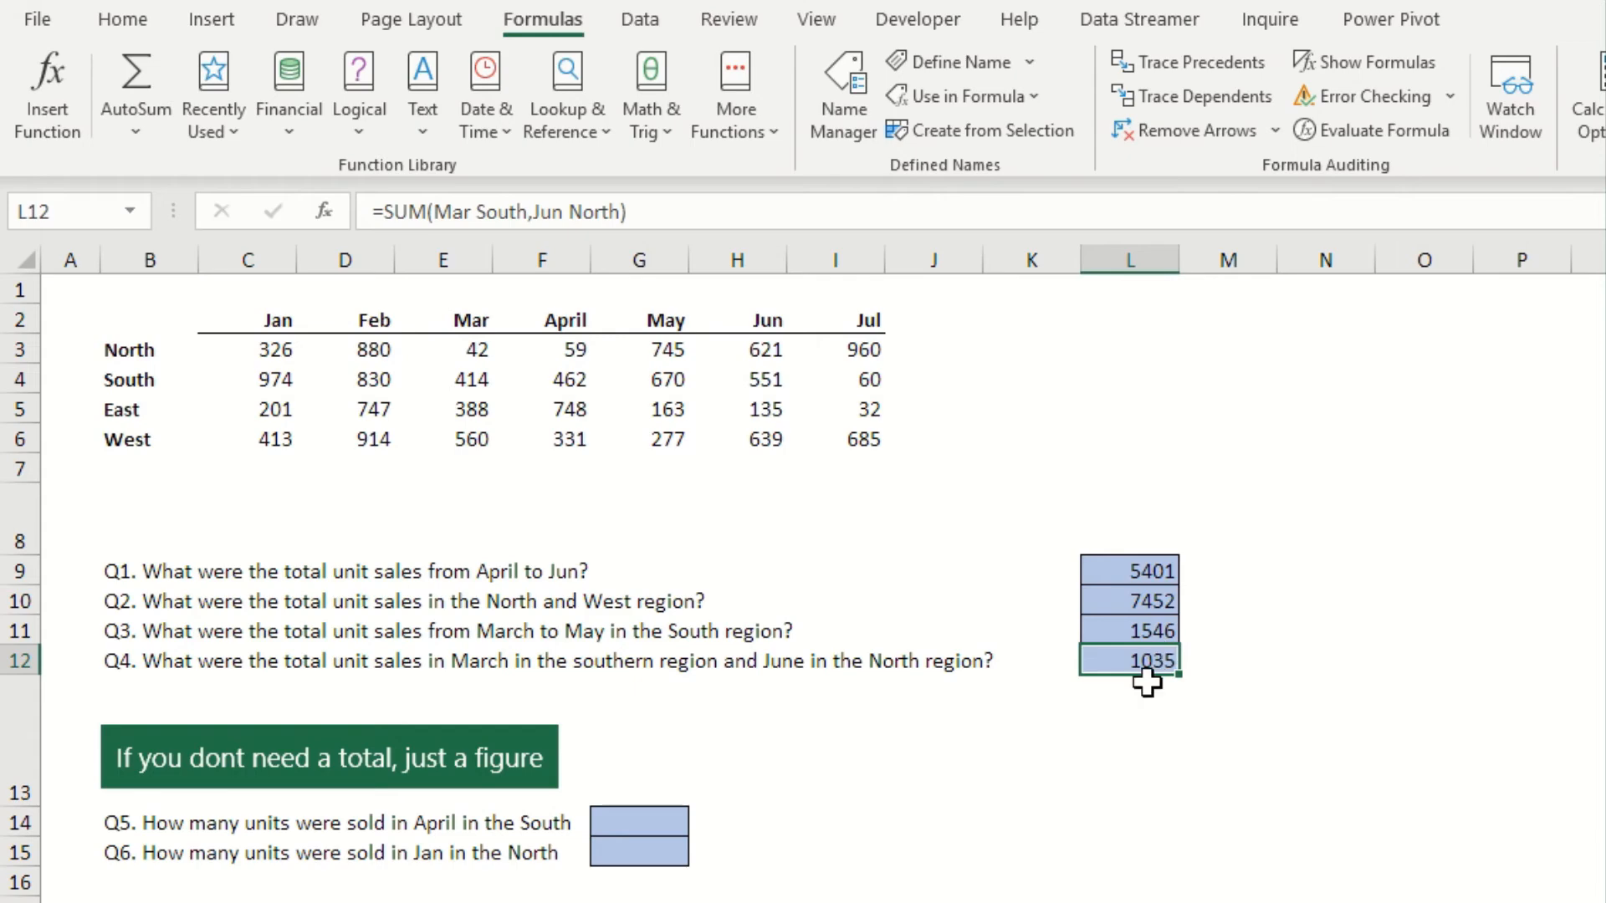
Answer Q5 in G14 by intersecting the April and South named ranges with =april south
{"action": "left_click", "coordinate": [648, 828]}
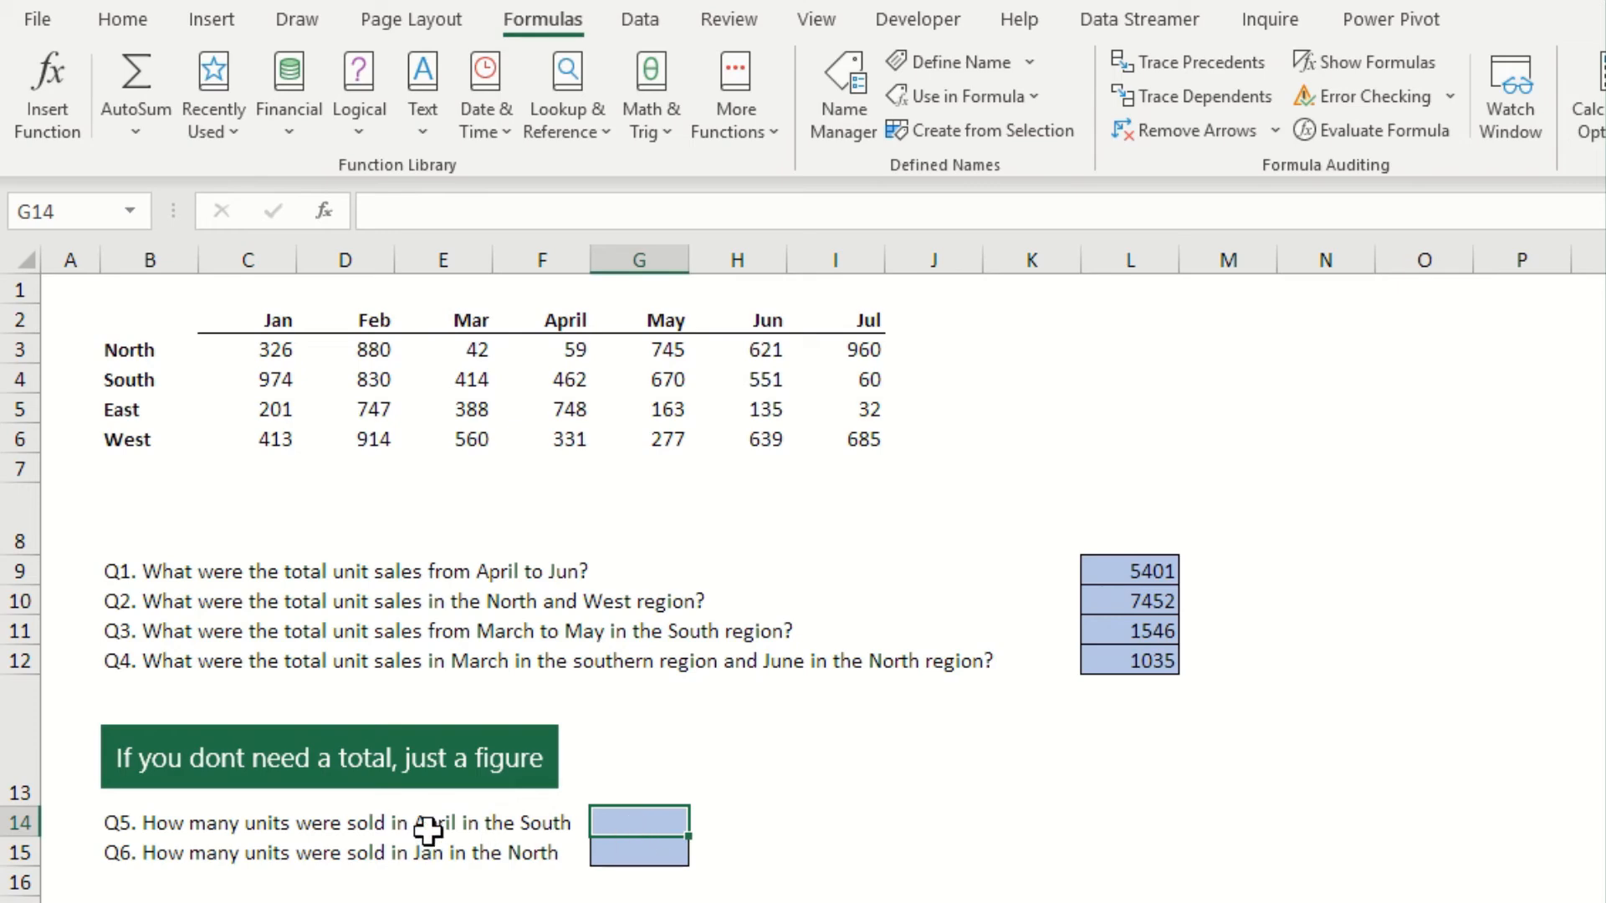
{"action": "left_click", "coordinate": [570, 379]}
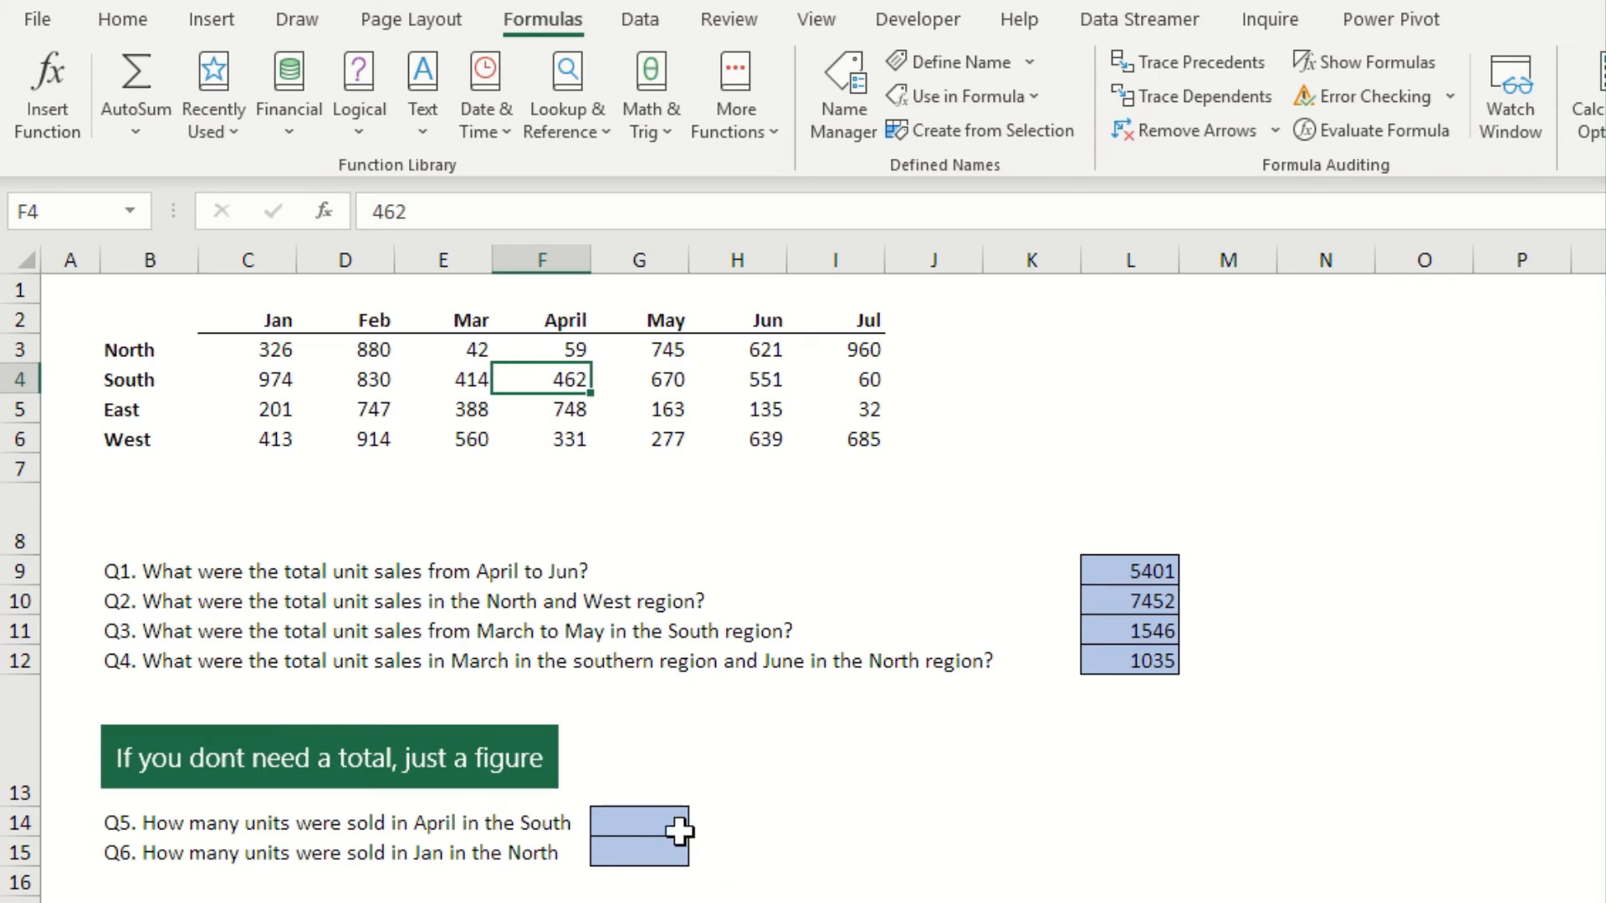
{"action": "left_click", "coordinate": [648, 827]}
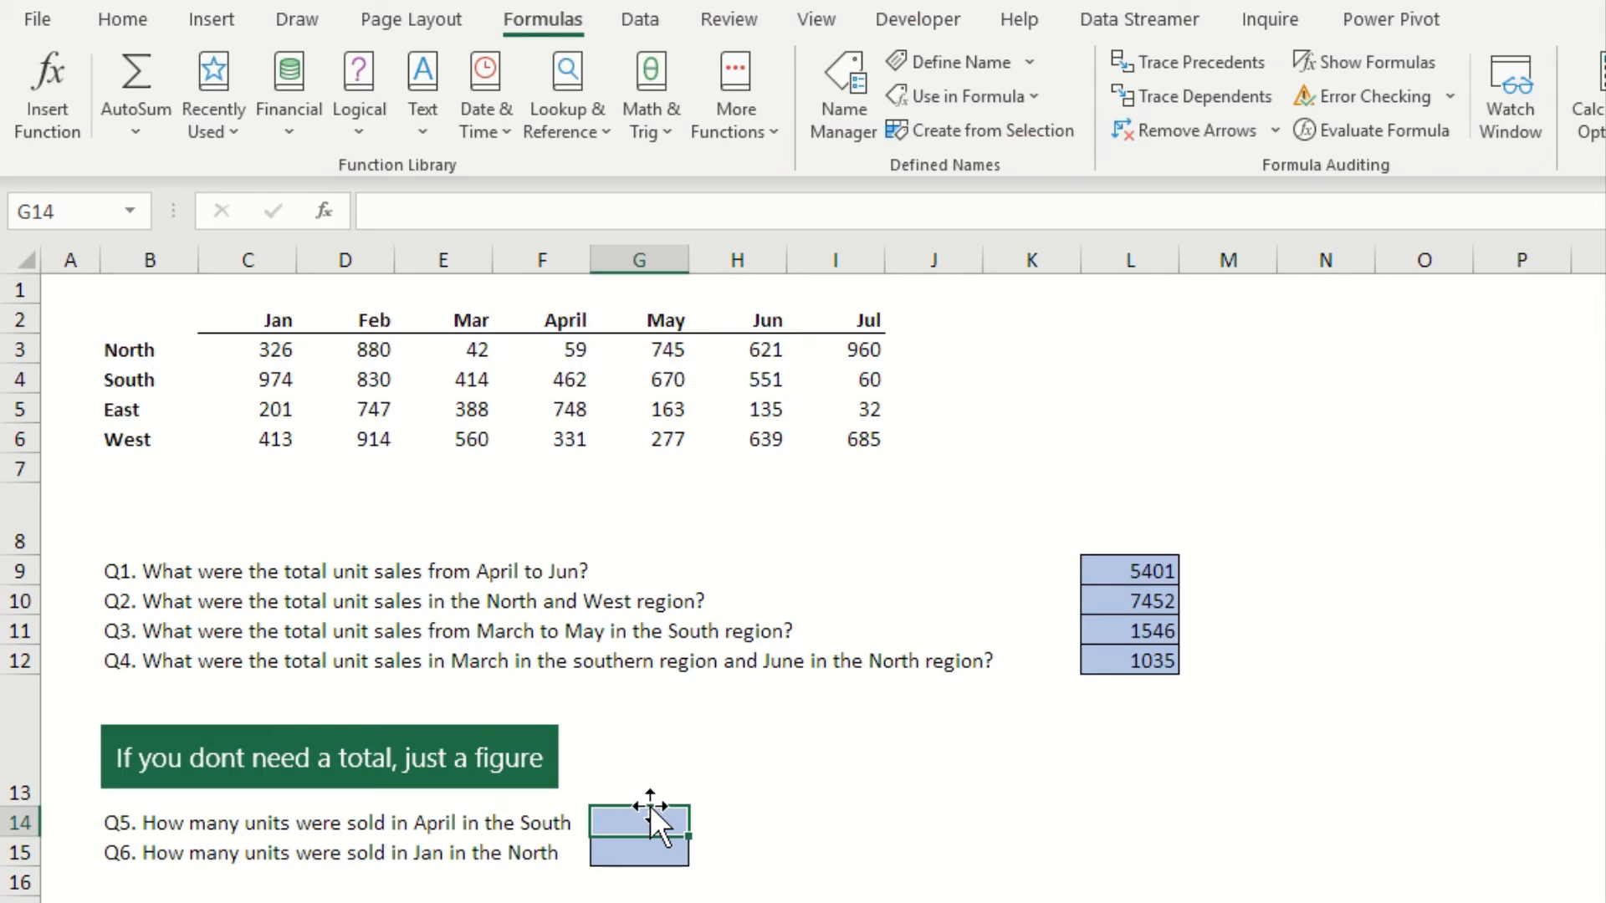
{"action": "type", "text": "="}
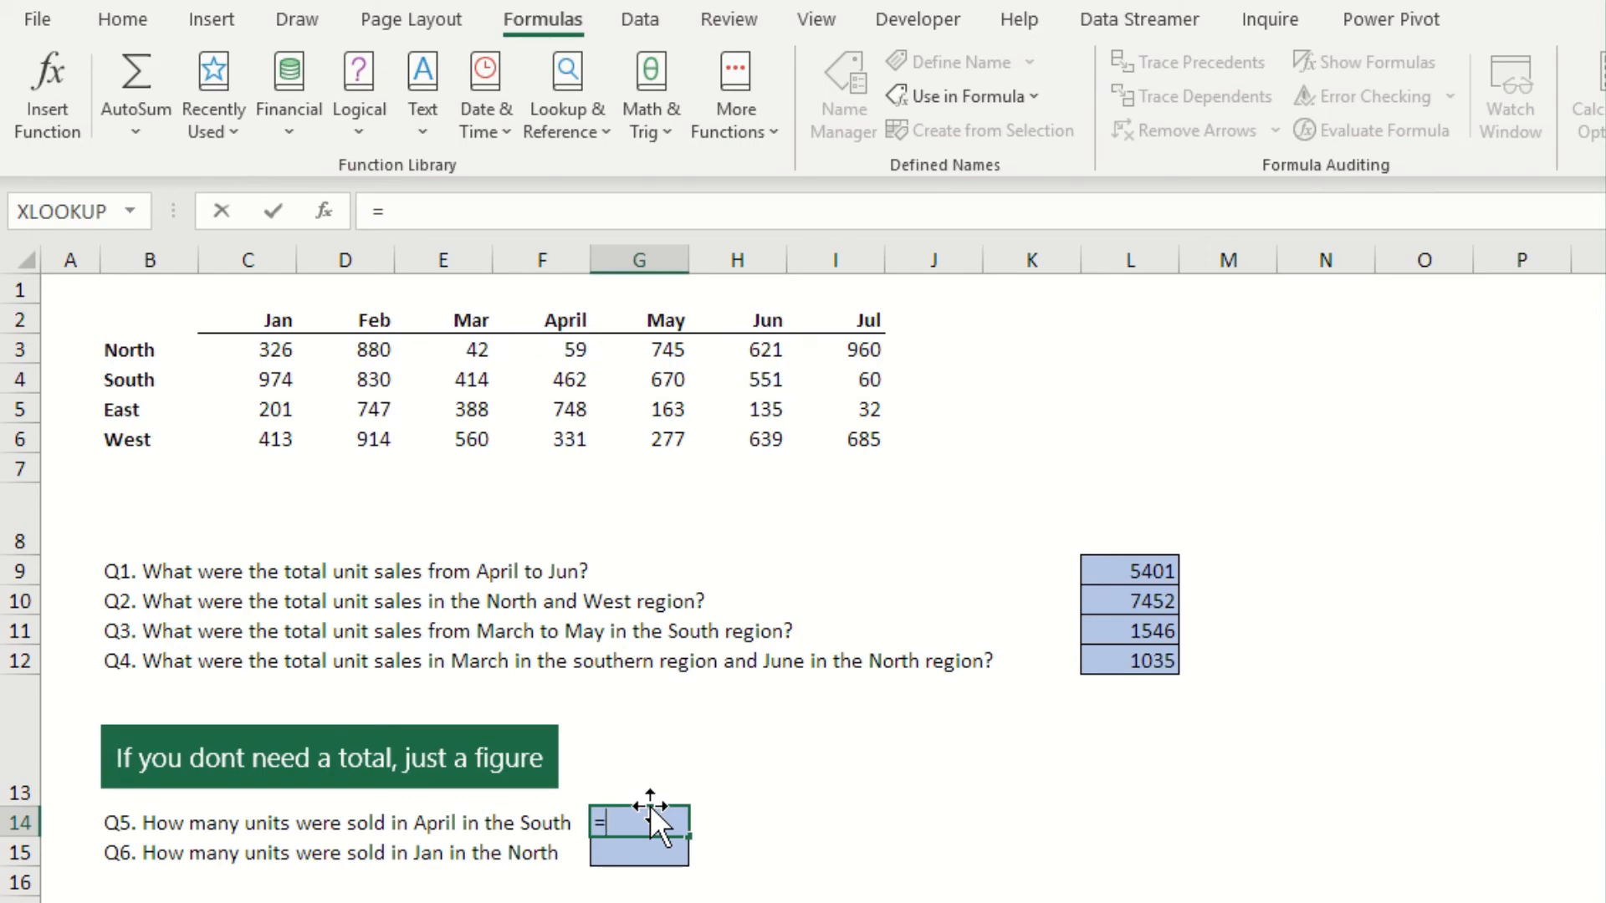
{"action": "type", "text": "apr"}
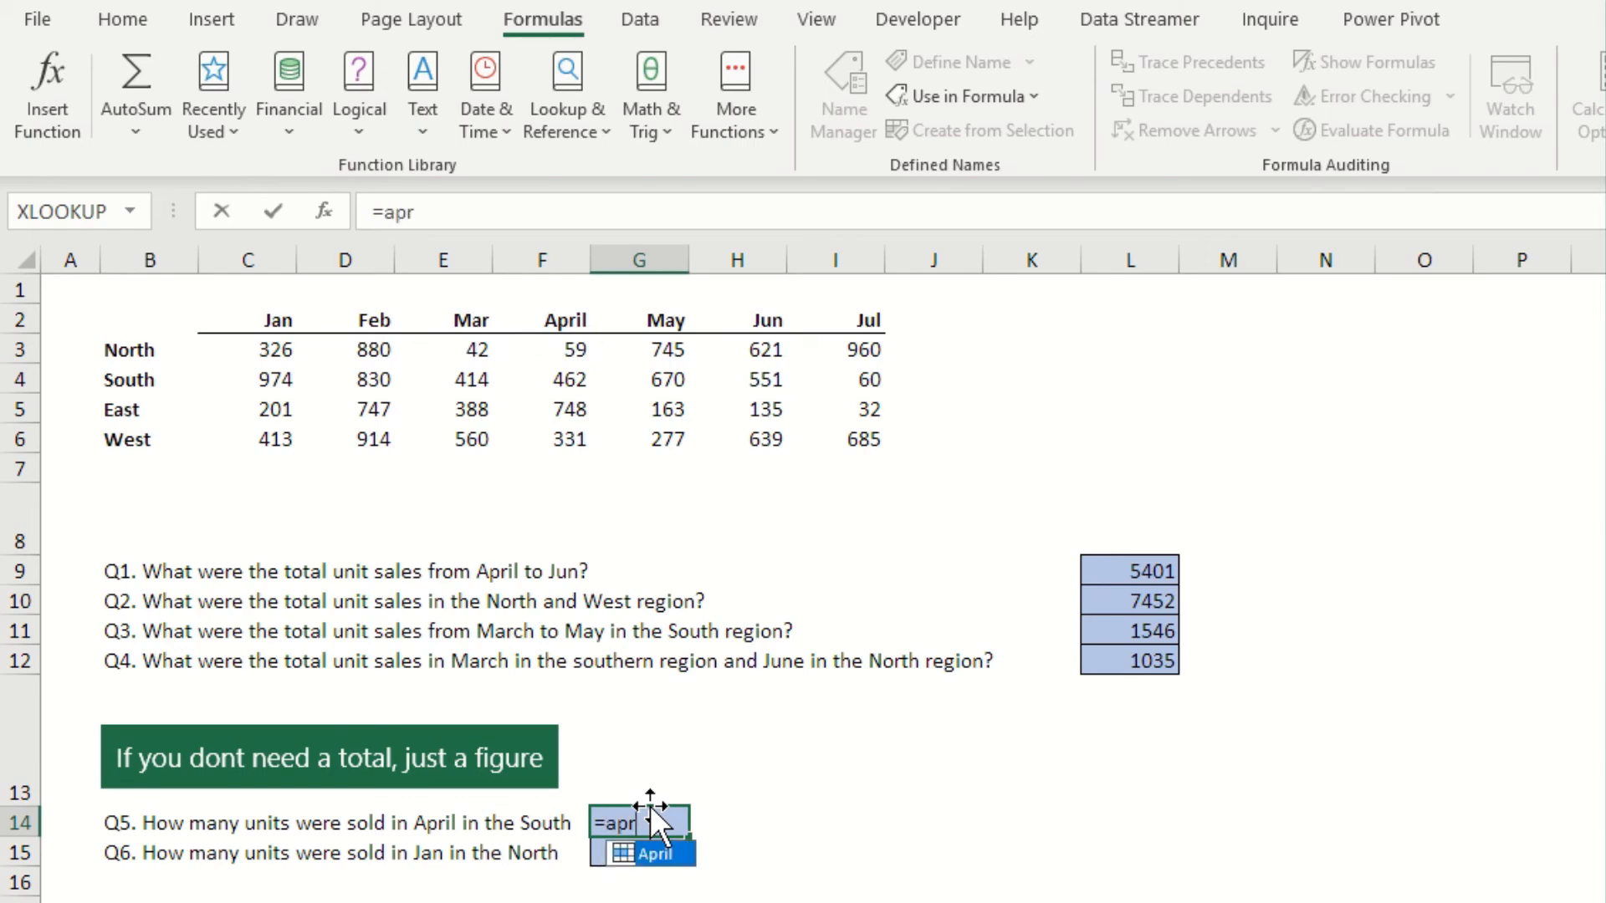
{"action": "type", "text": "il"}
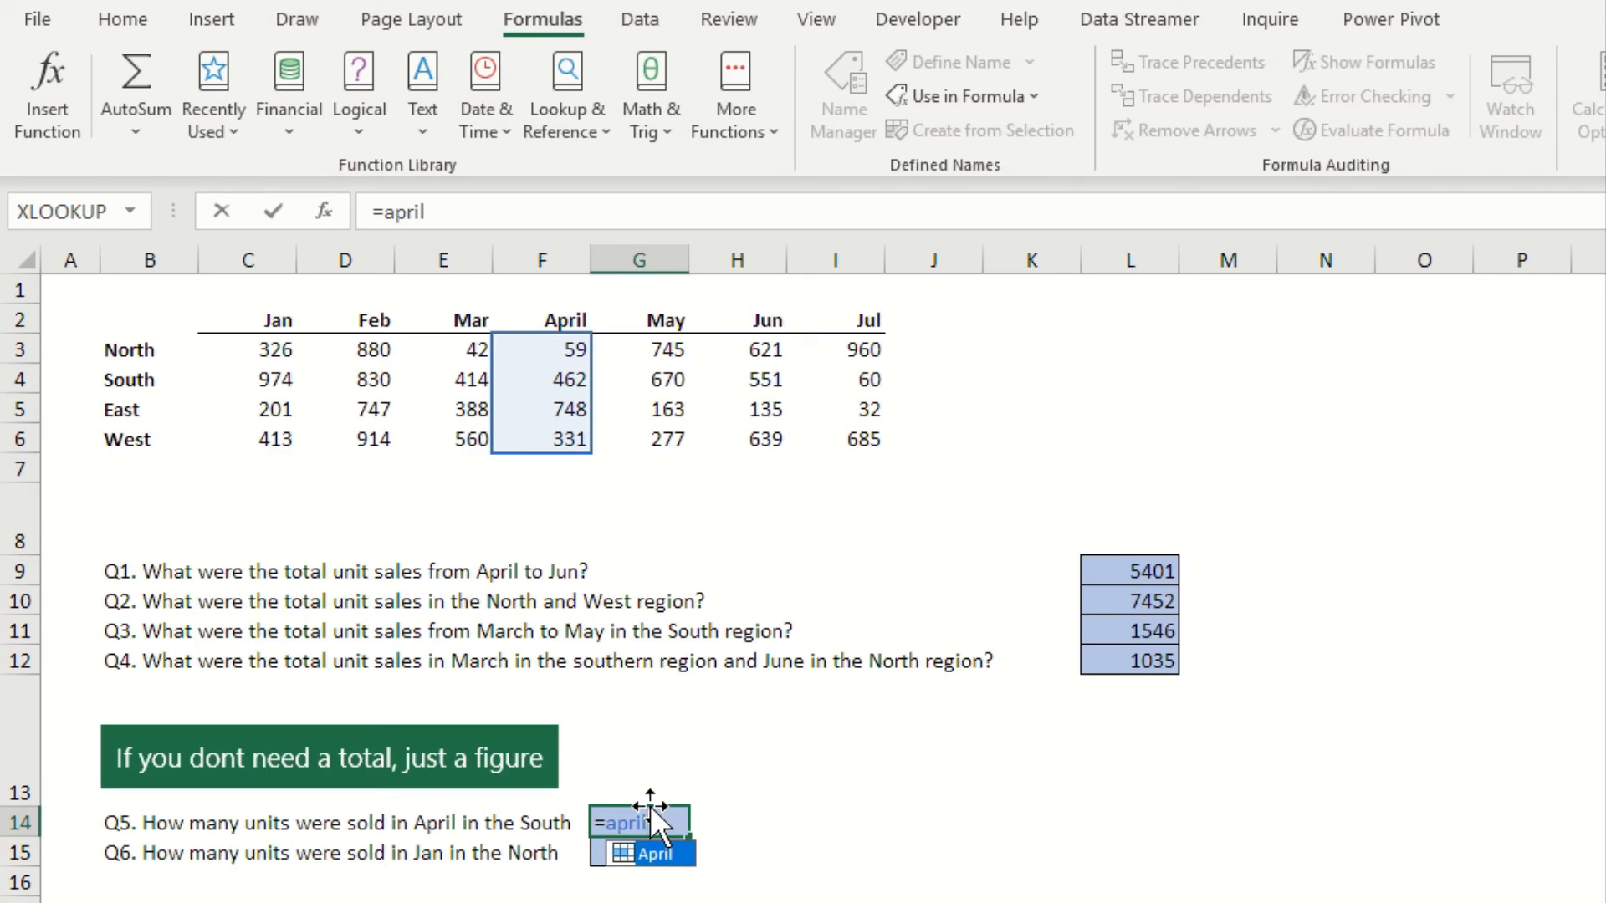
{"action": "type", "text": " south"}
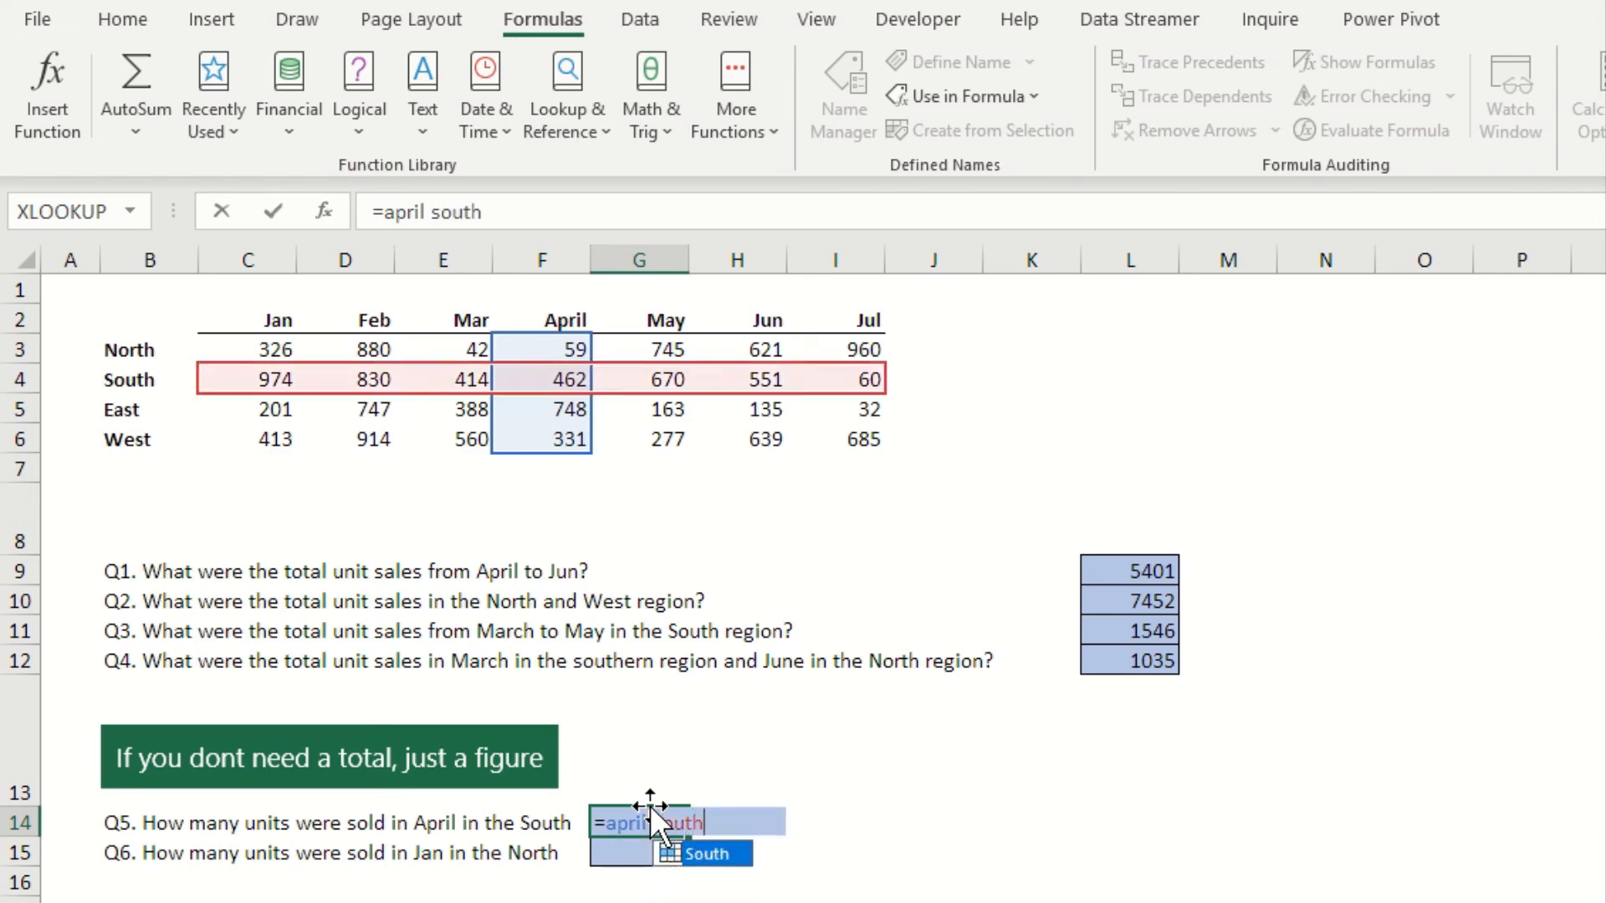
{"action": "key", "text": "Return"}
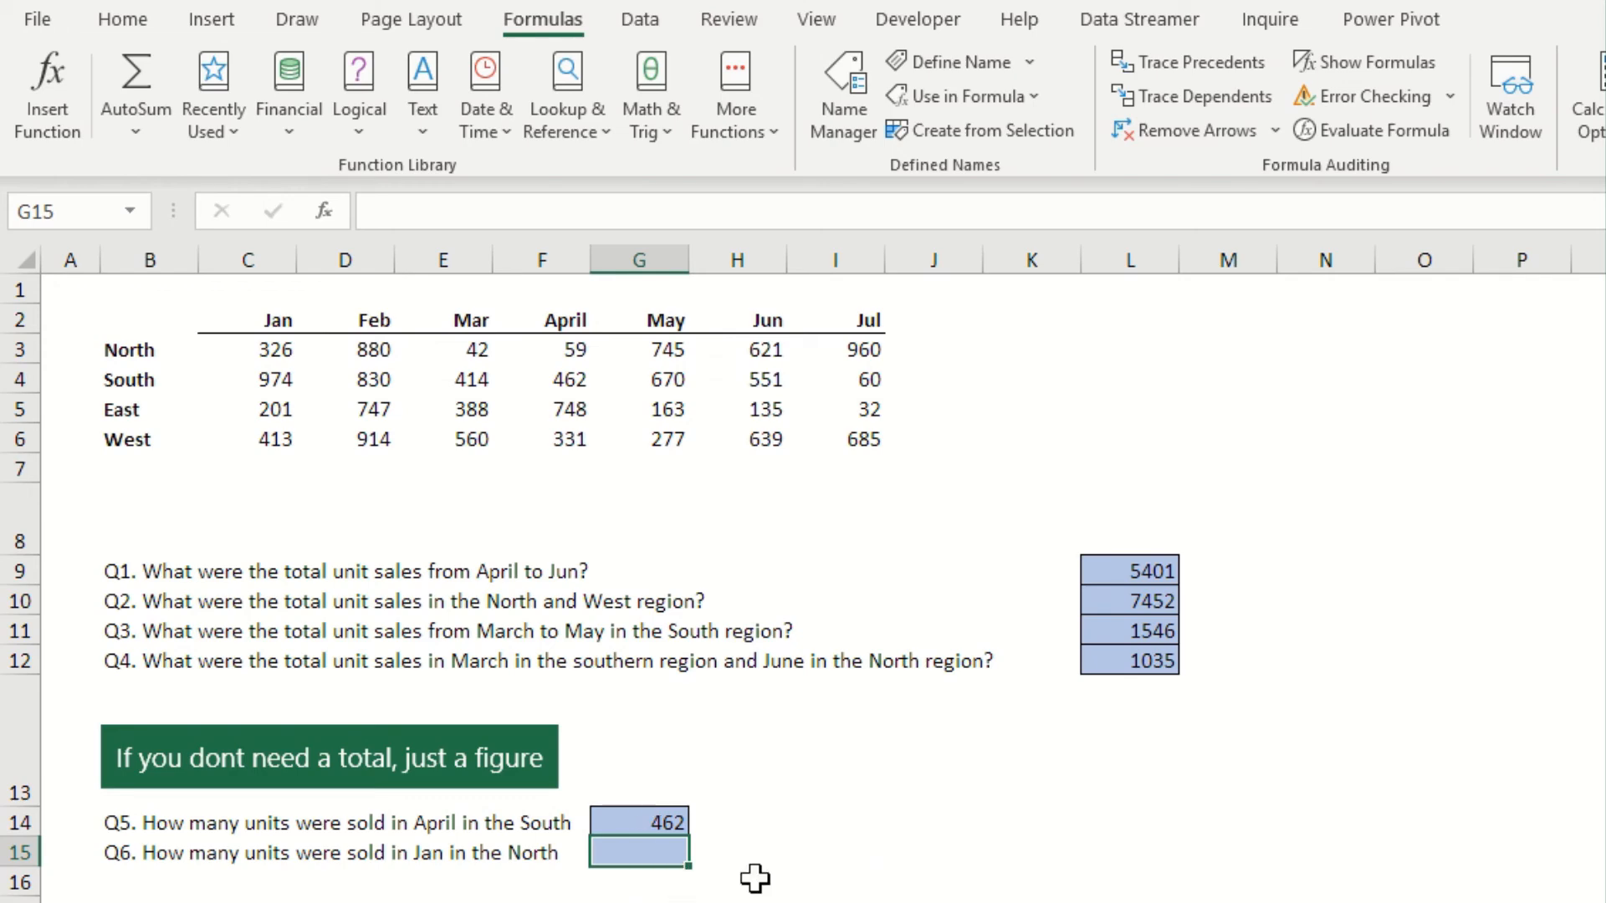
Answer Q6 in G15 by intersecting the Jan and North named ranges with =jan north
{"action": "type", "text": "="}
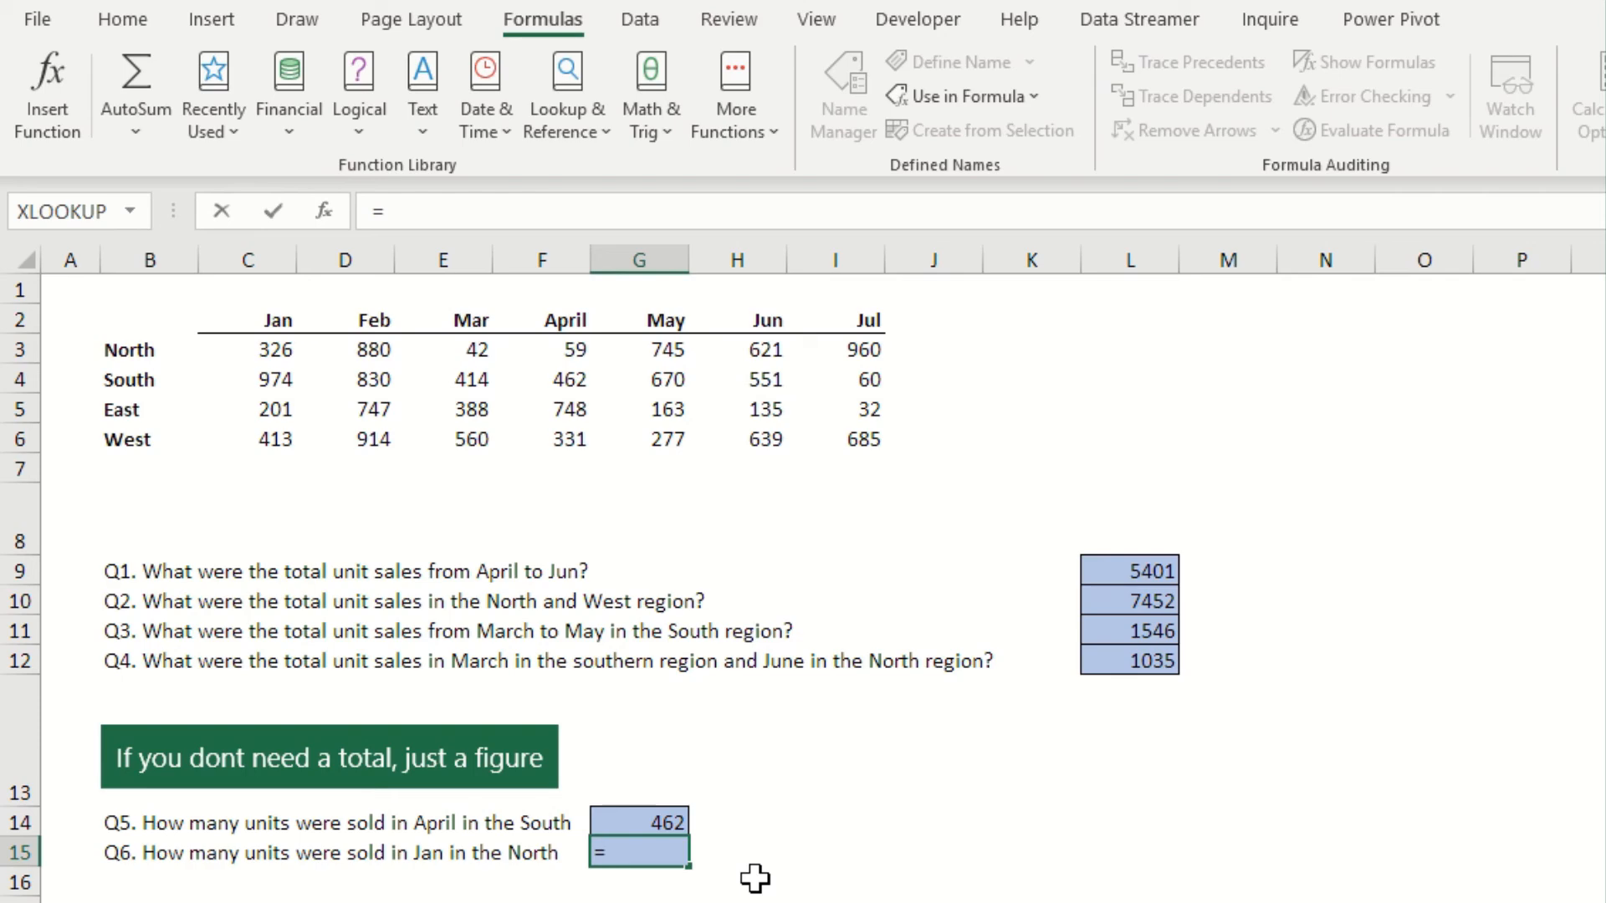
{"action": "type", "text": "jan"}
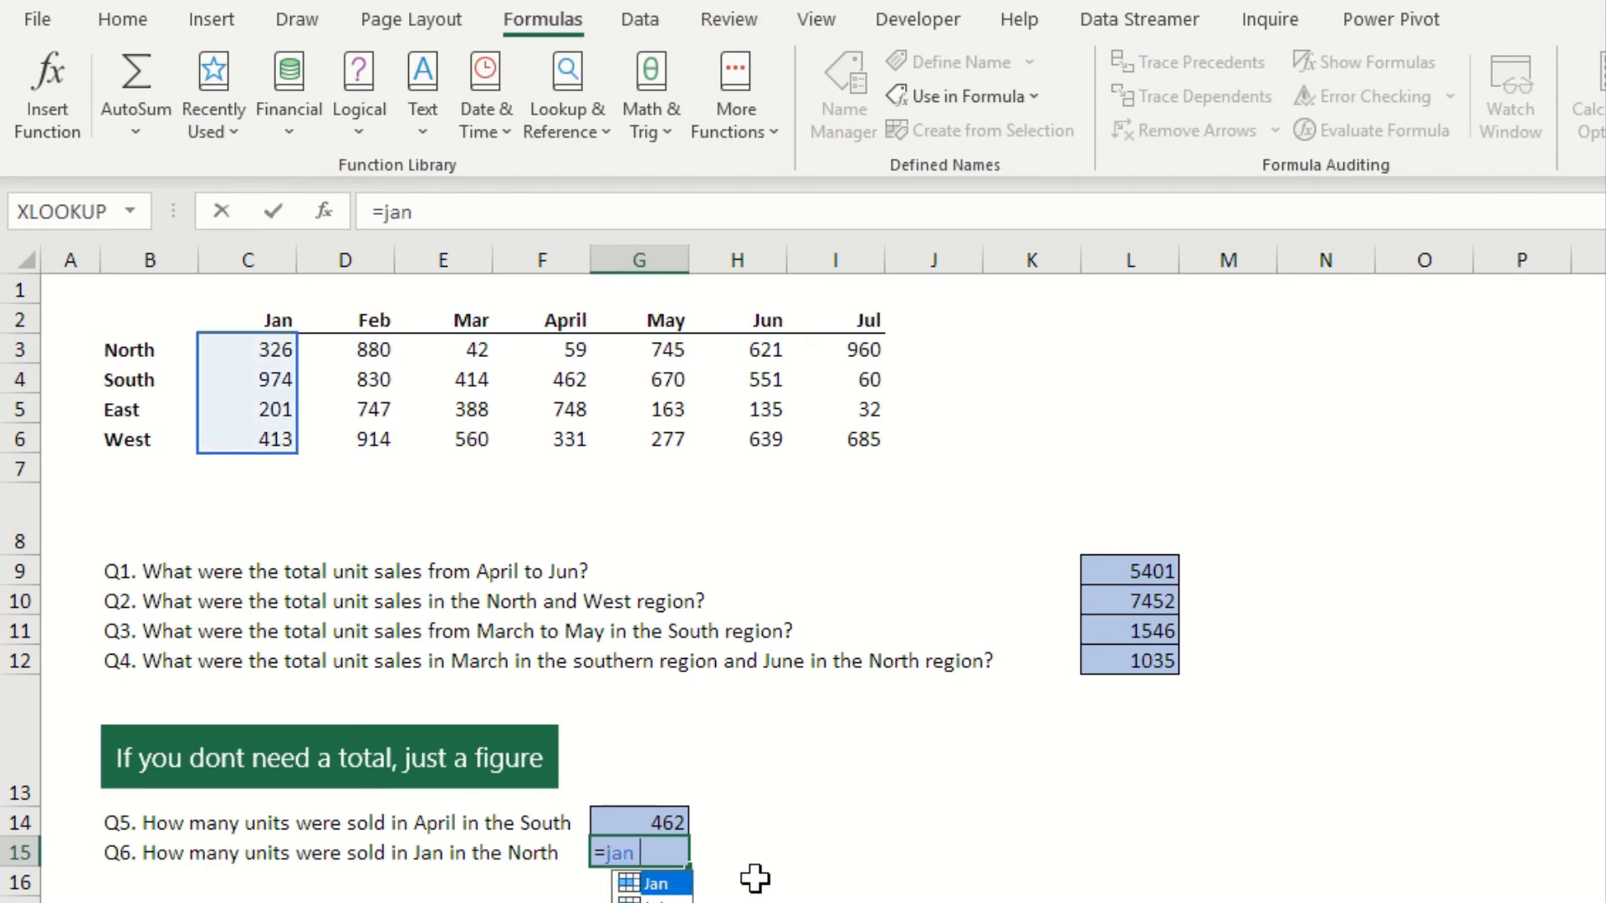
{"action": "type", "text": " north"}
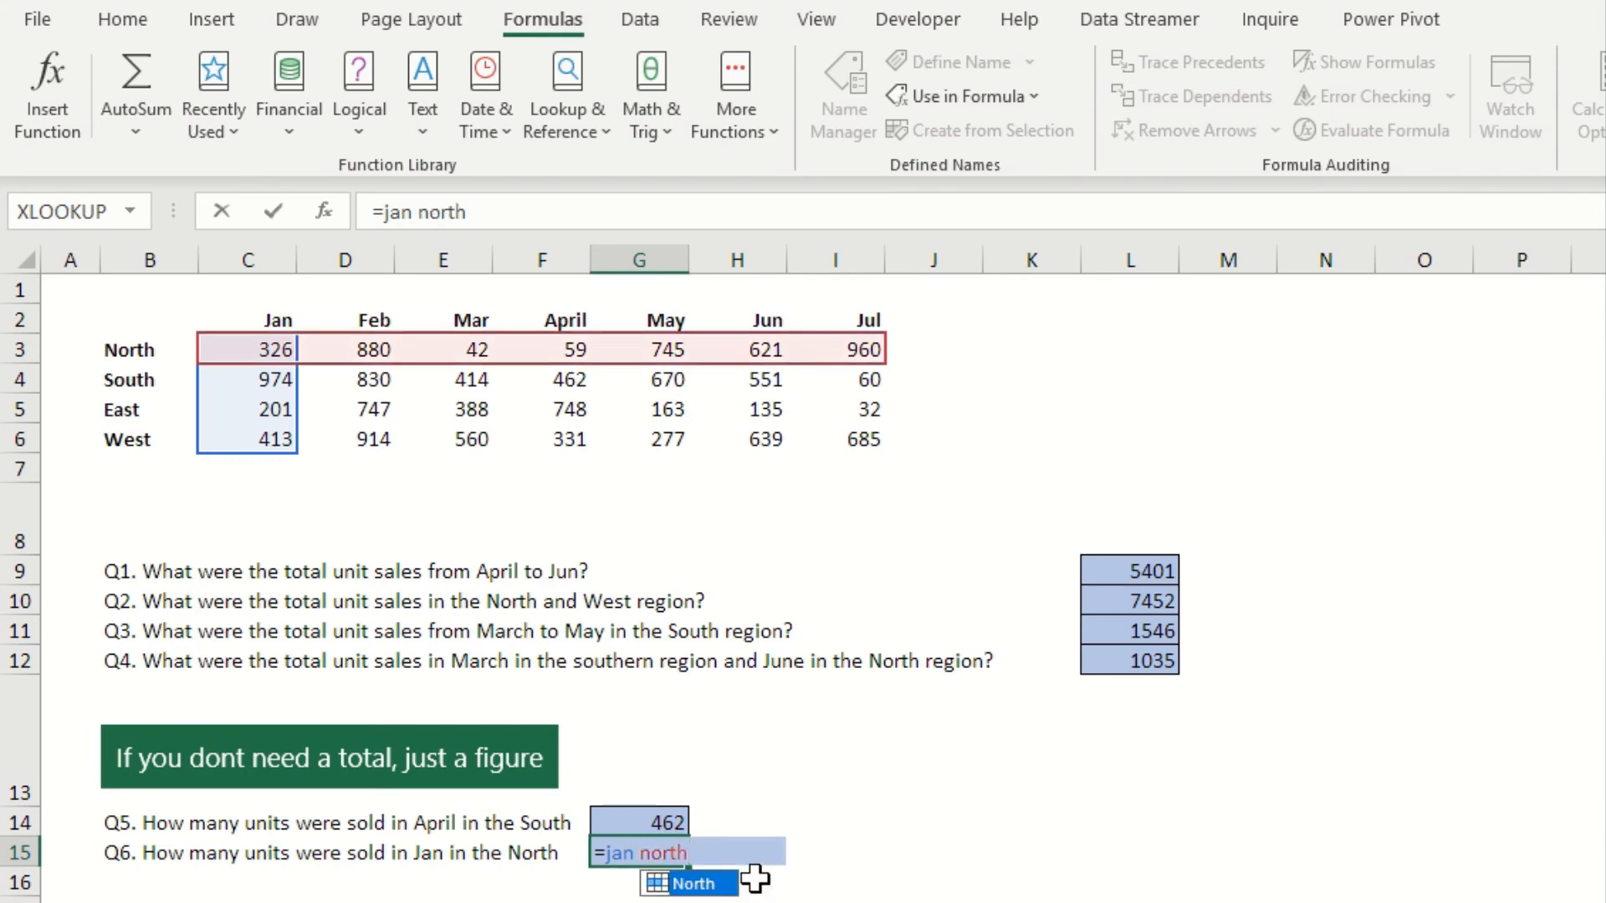
{"action": "key", "text": "Return"}
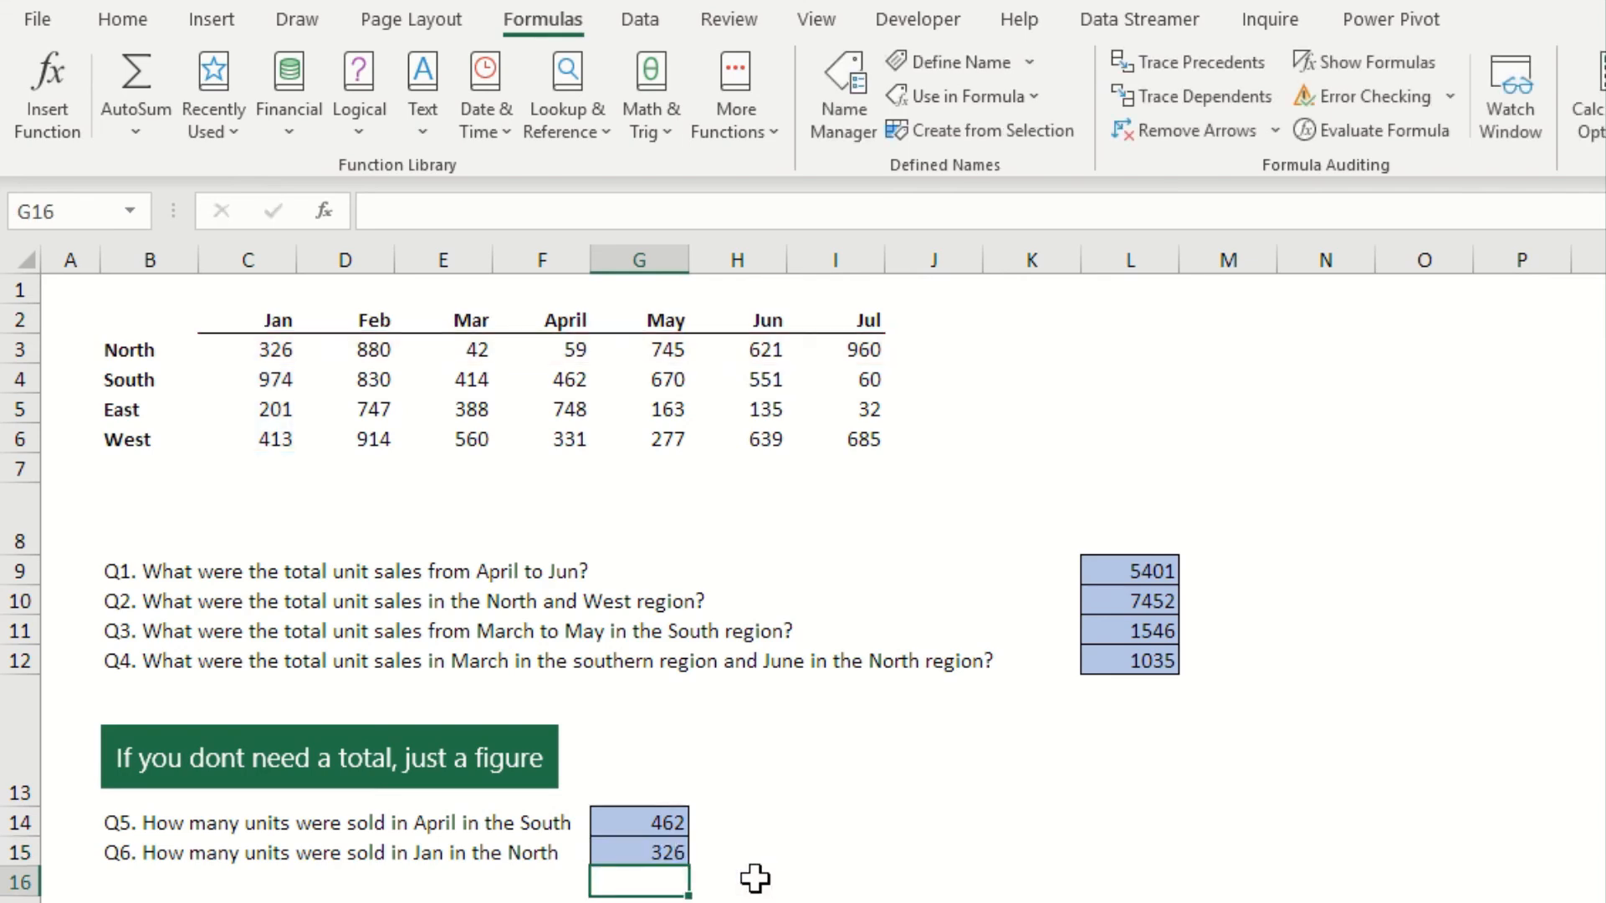
{"action": "left_click", "coordinate": [648, 852]}
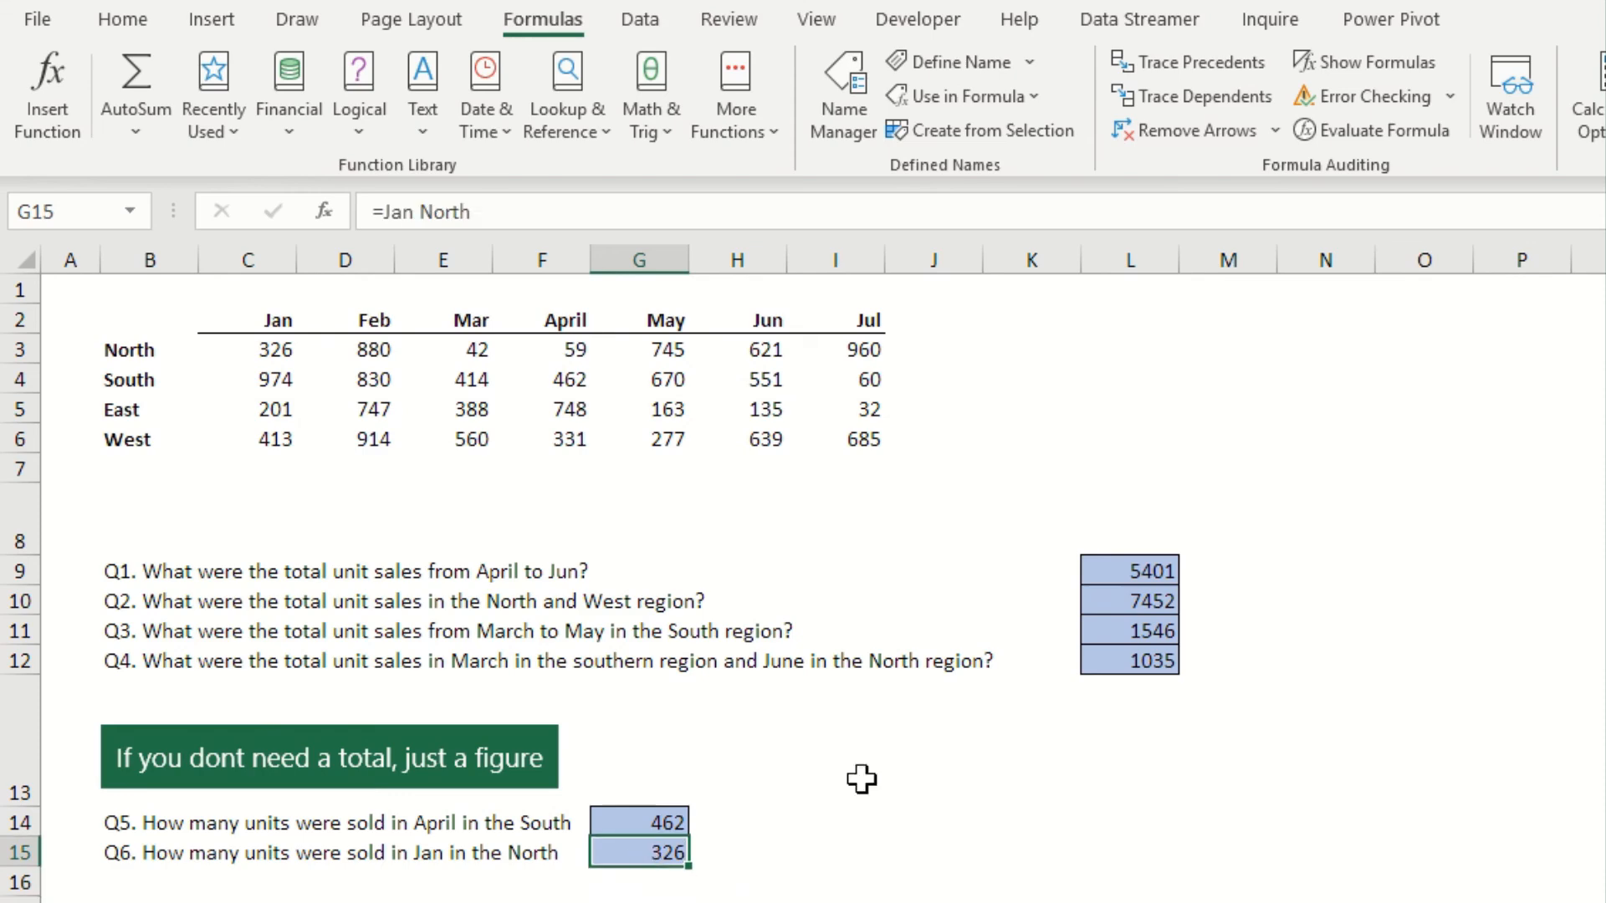